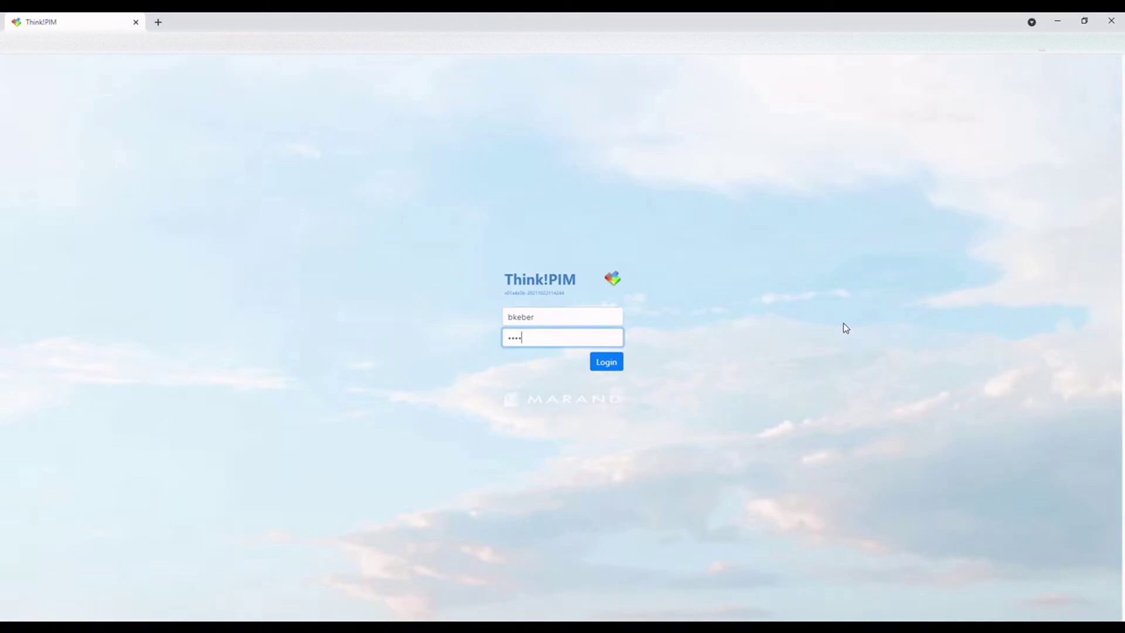
- Log in to Think!PIM with the account username and password
click(608, 366)
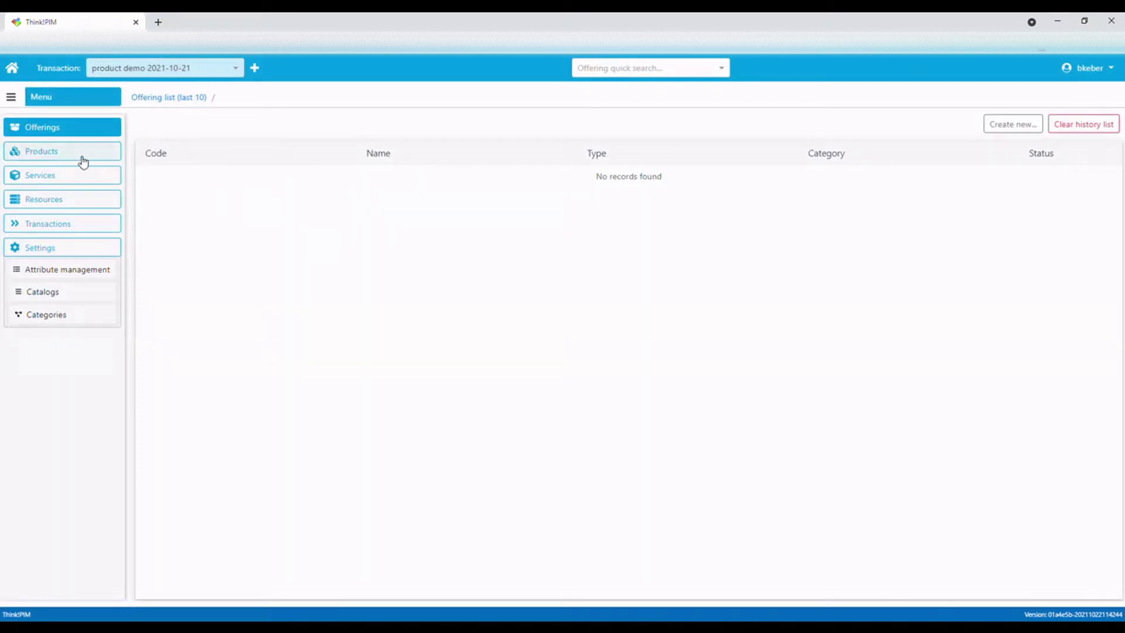
- Show the Products list containing IPTV_SVC and VOIP_SVC
click(56, 151)
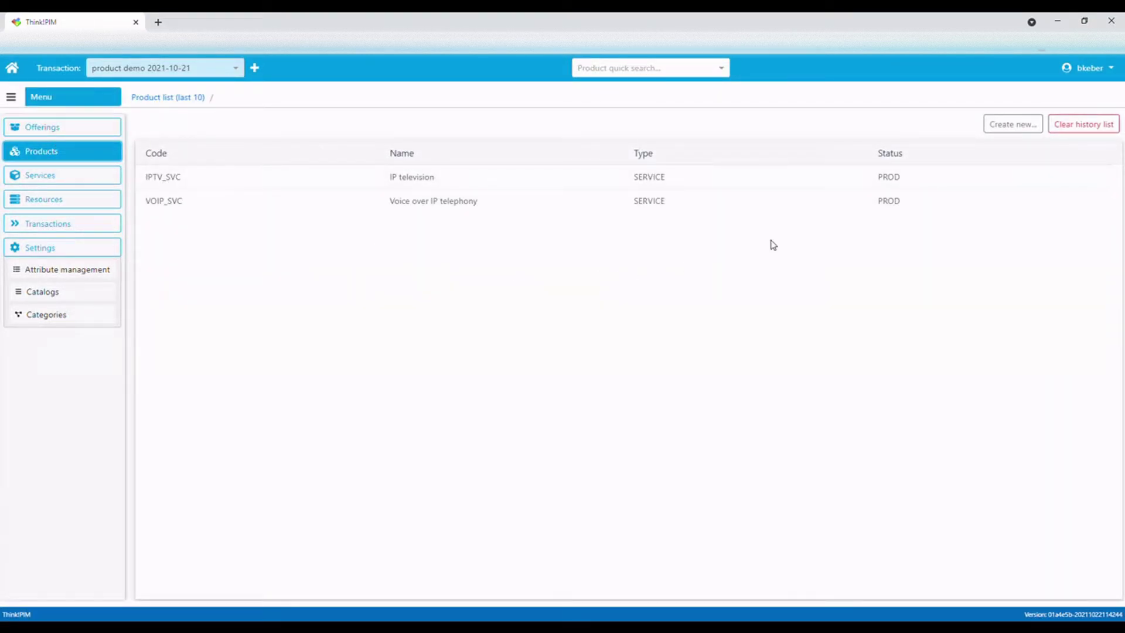
- Start a new Product with product line B2C, type SERVICE and tax rate ODS - Basic tax rate
click(1024, 130)
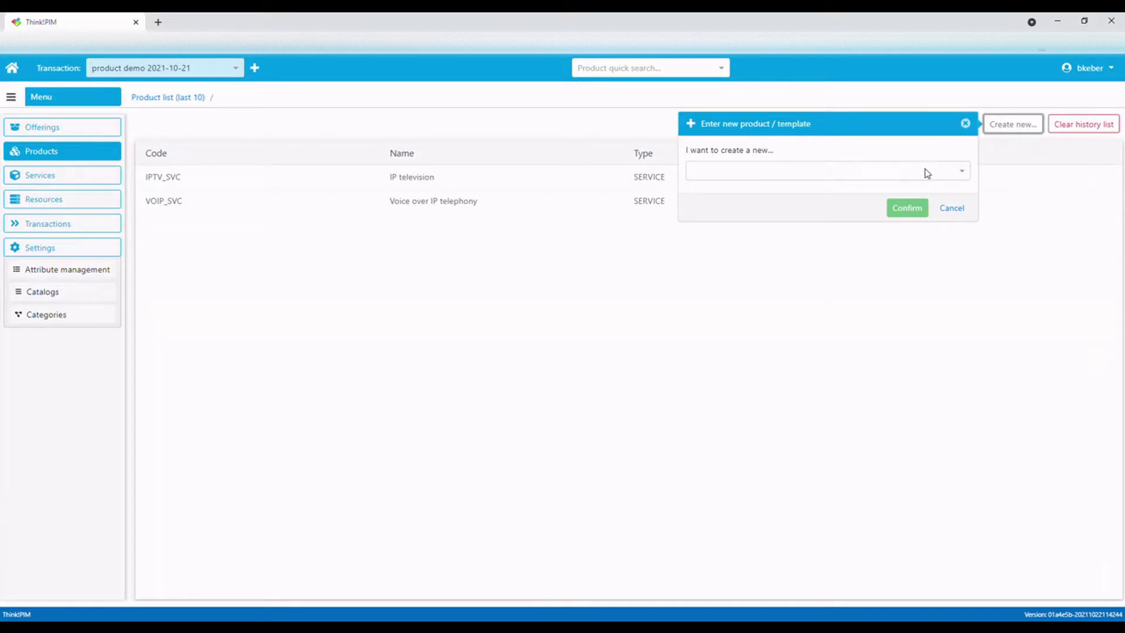
click(927, 173)
click(766, 198)
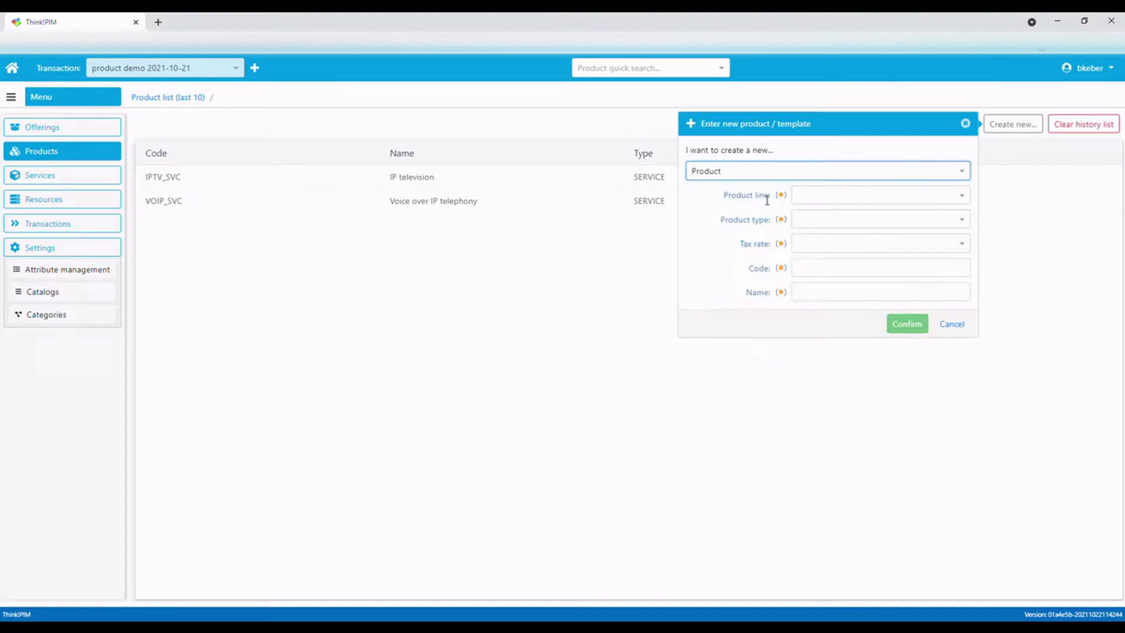
click(845, 200)
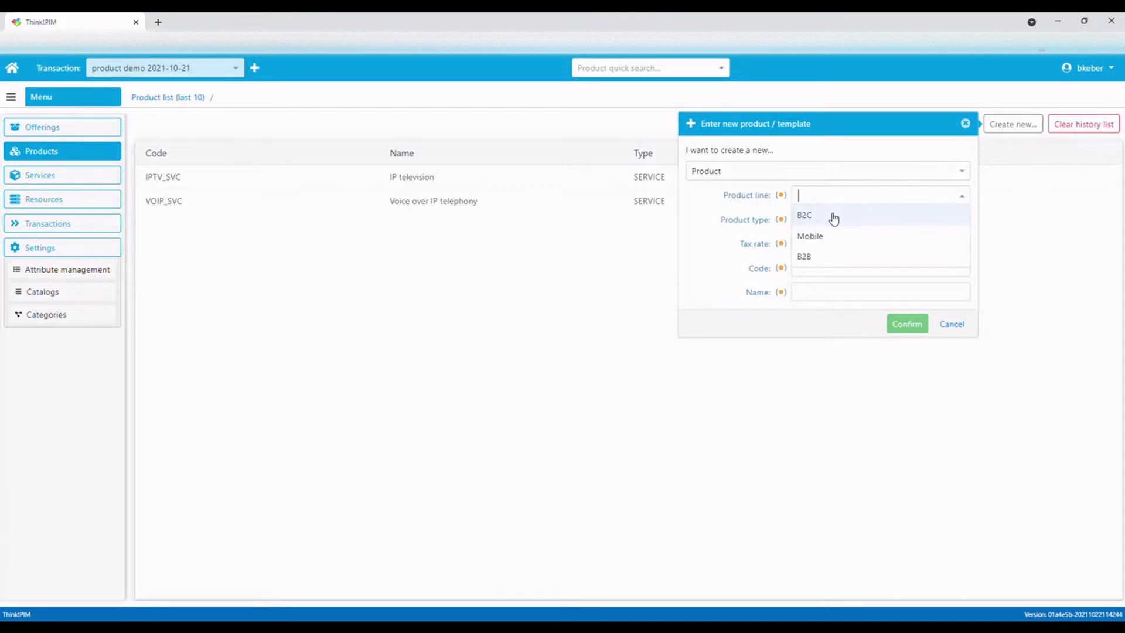
click(833, 217)
click(831, 221)
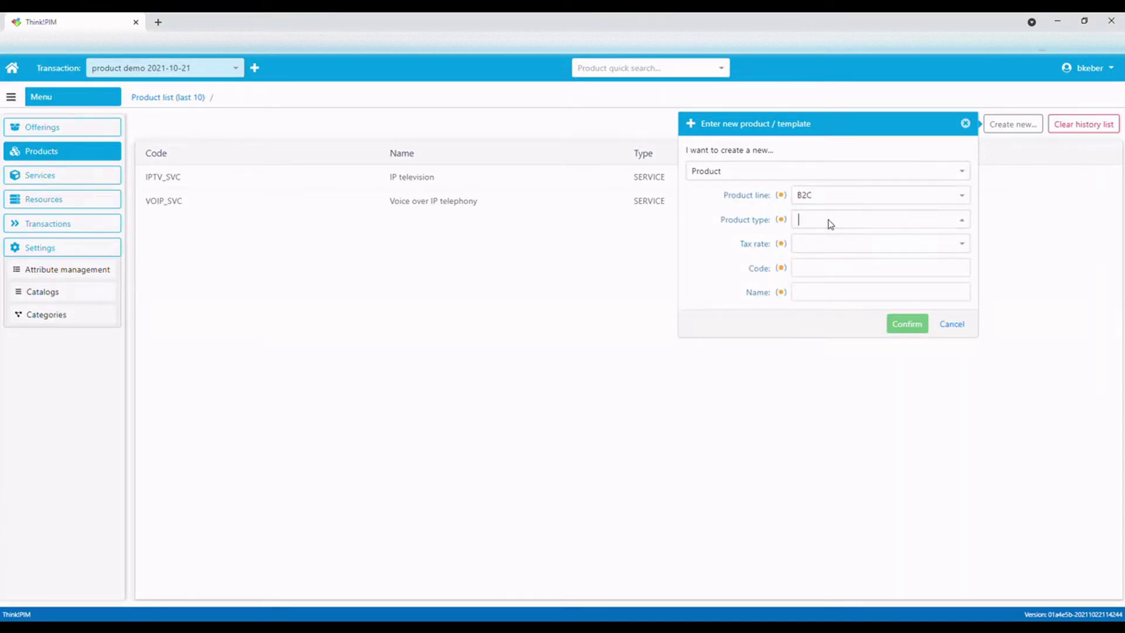
text(ser)
click(832, 240)
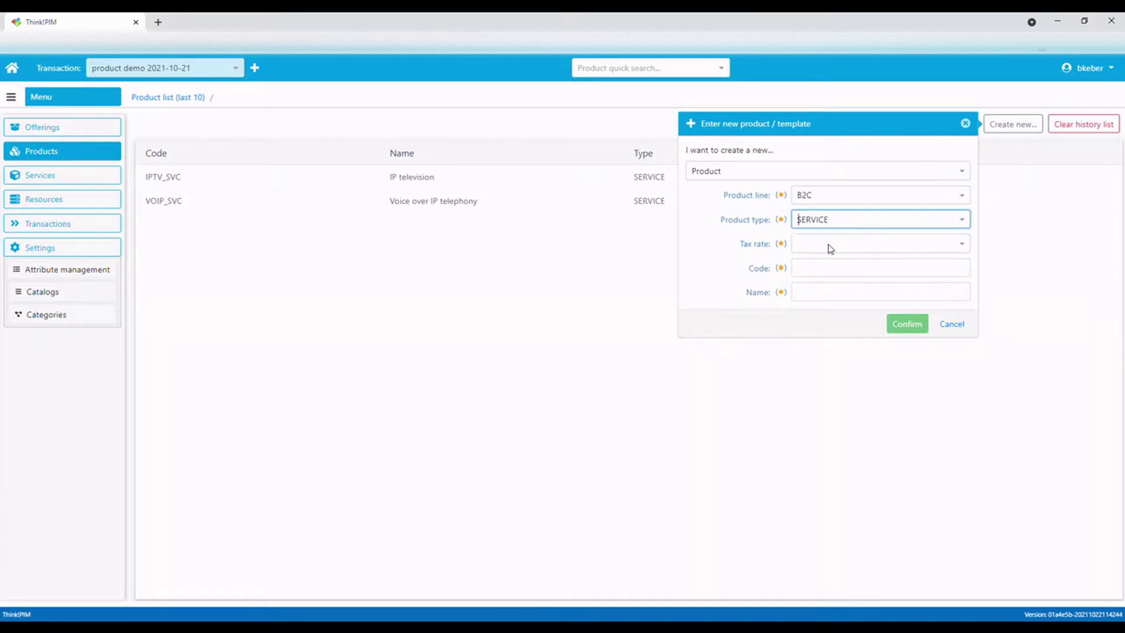
click(828, 245)
click(827, 266)
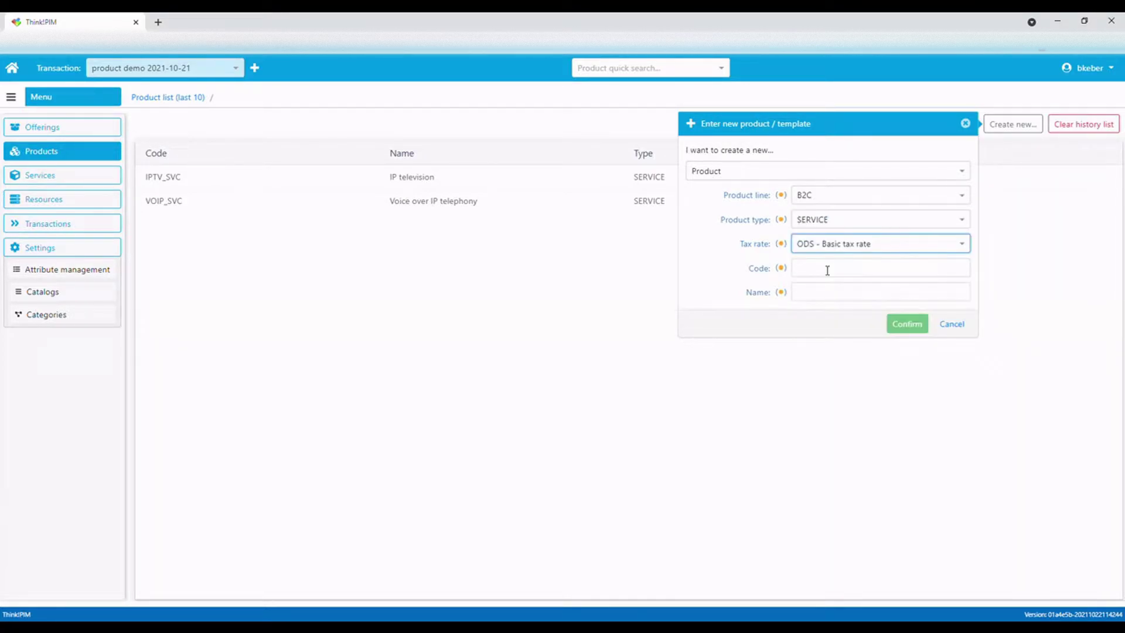
- Enter code INET_RES_SVC and name 'Residential Internet', then confirm the new product
click(827, 276)
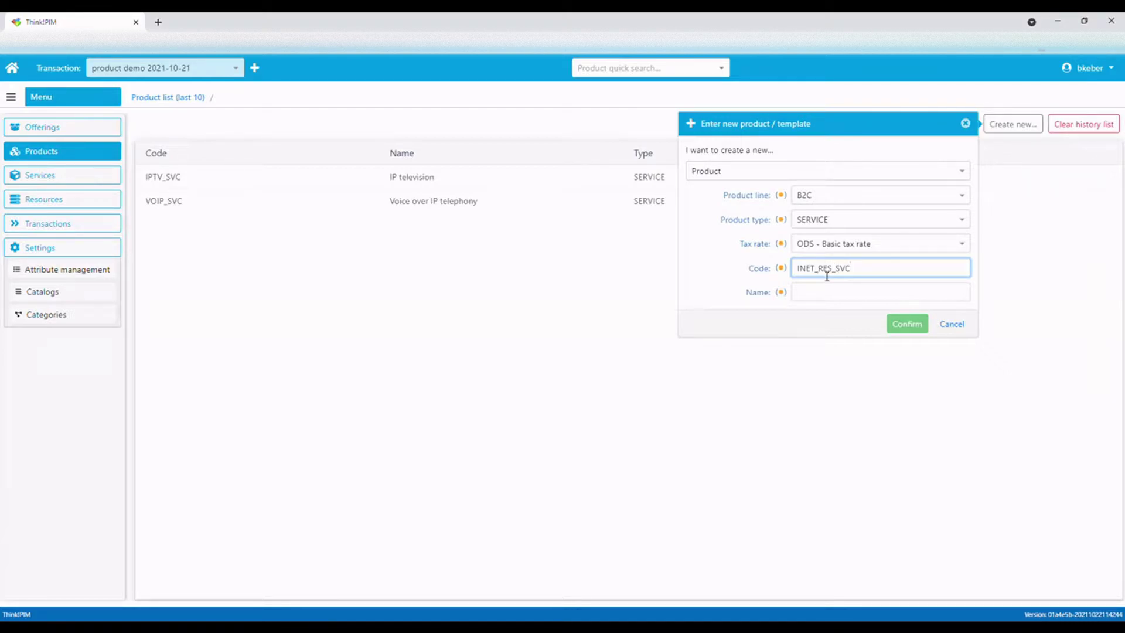
click(827, 299)
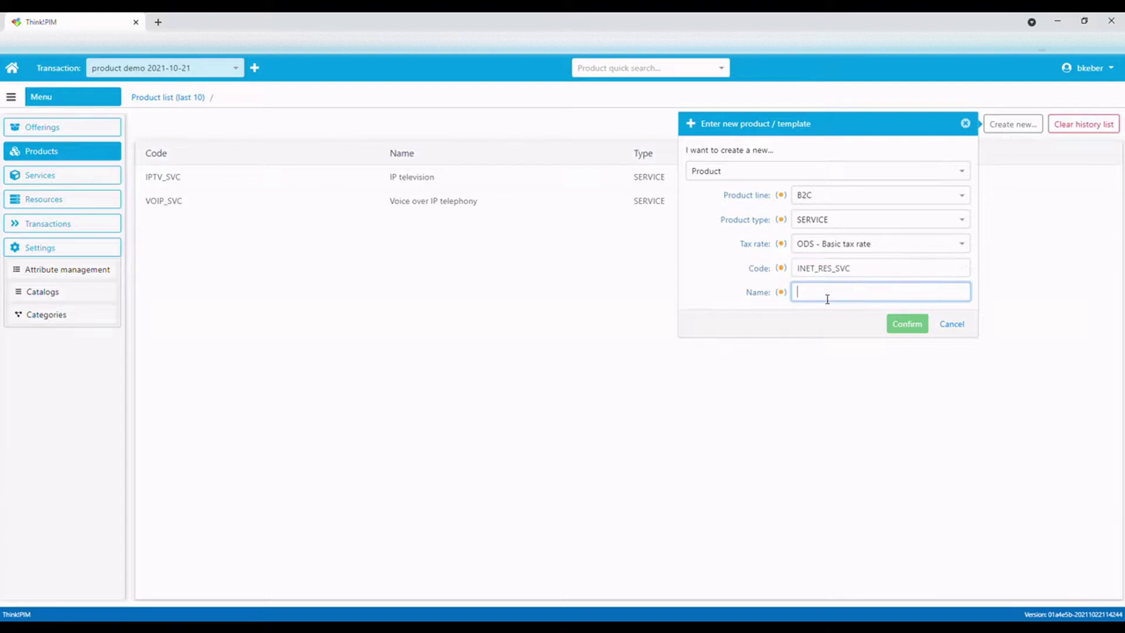
text(Residential Internet)
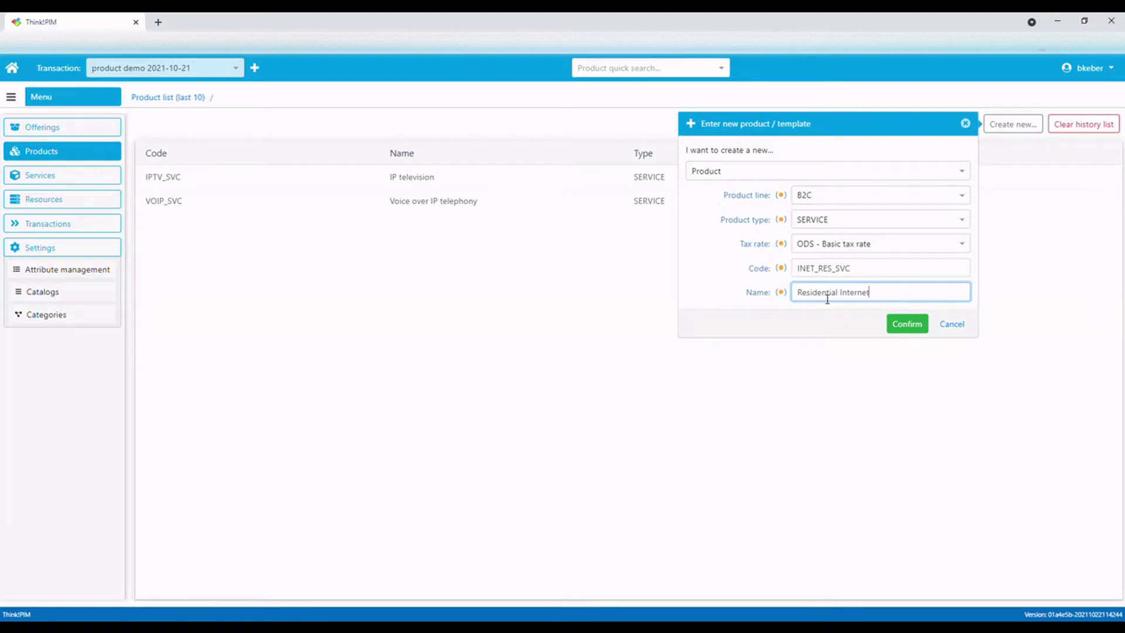
click(907, 324)
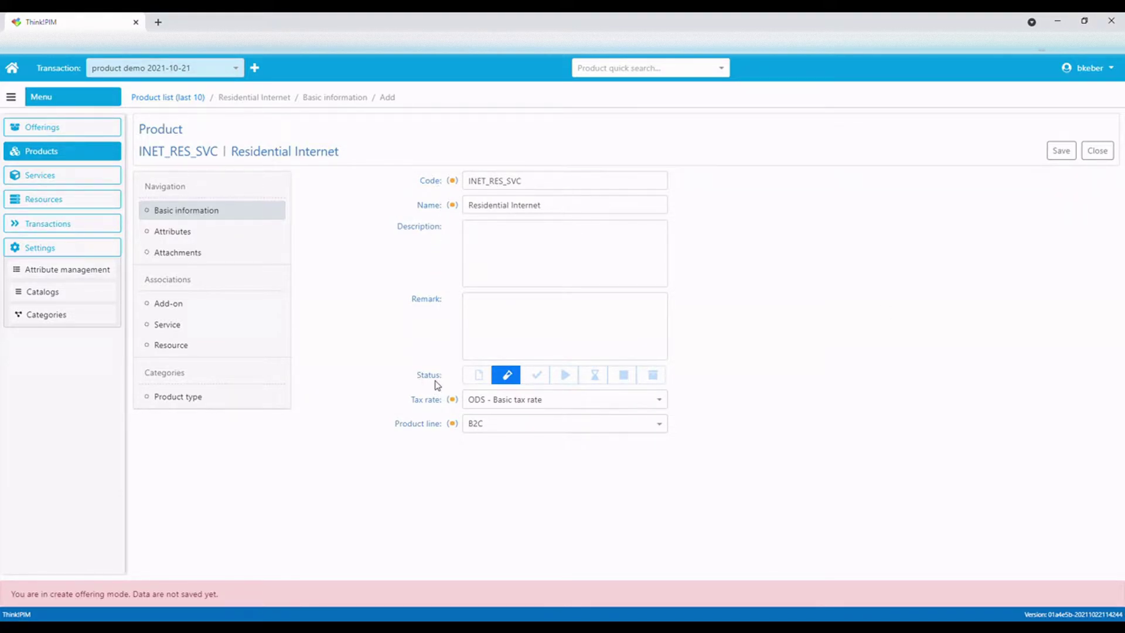
- Save the INET_RES_SVC 'Residential Internet' product
click(1062, 152)
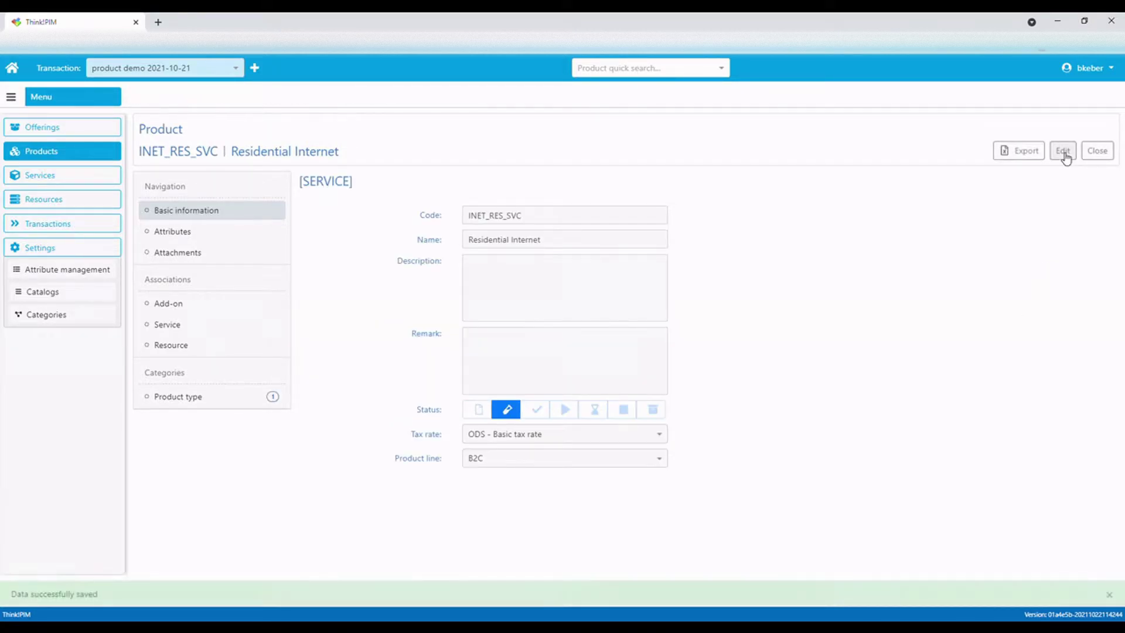
- Add the L1 Technology attribute to Residential Internet with 1 - EDITABLE visibility
click(212, 234)
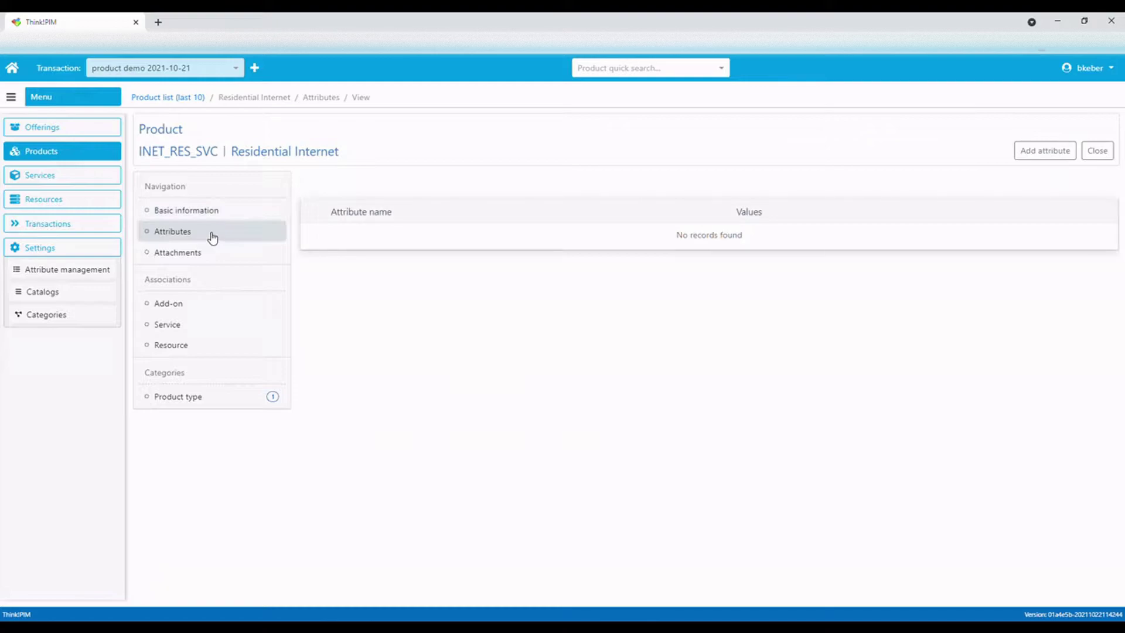
click(1031, 154)
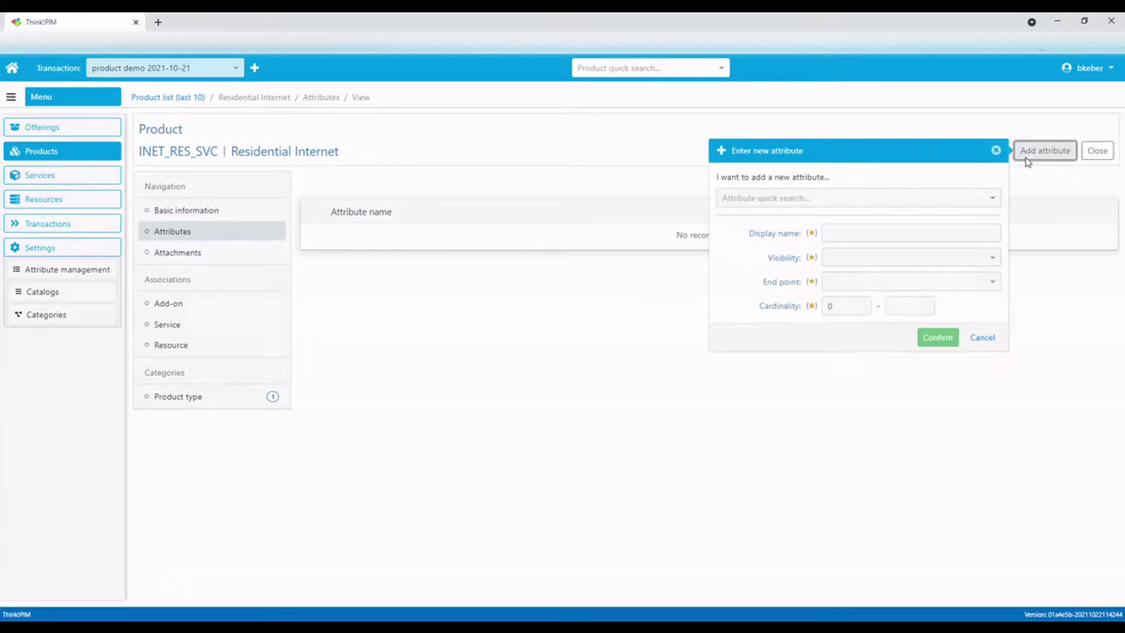
click(838, 202)
text(l1)
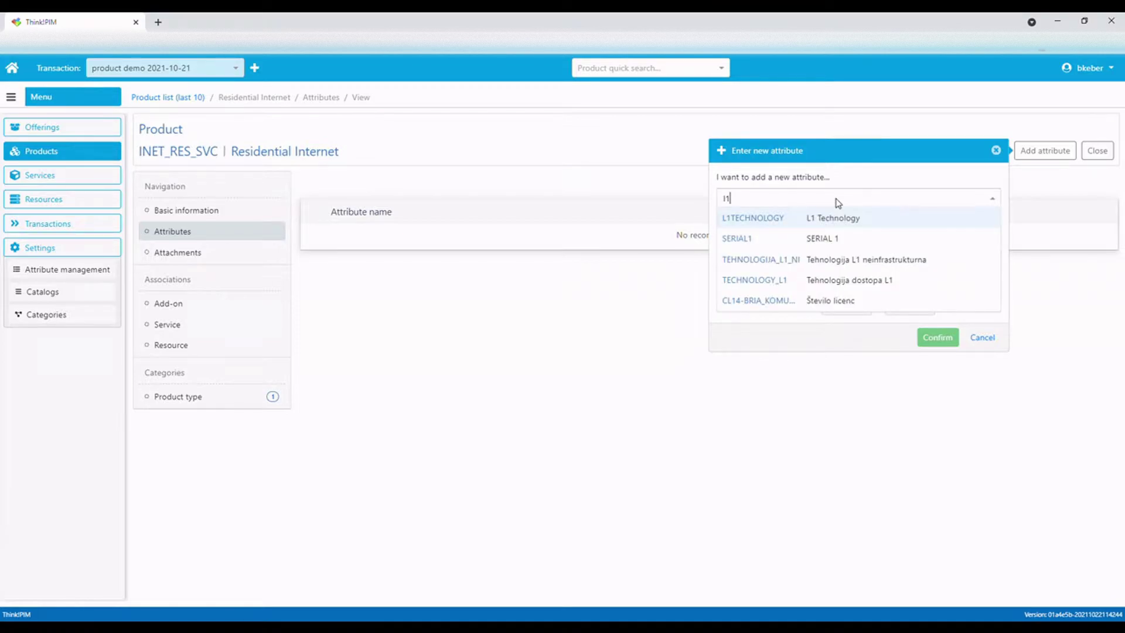
click(829, 220)
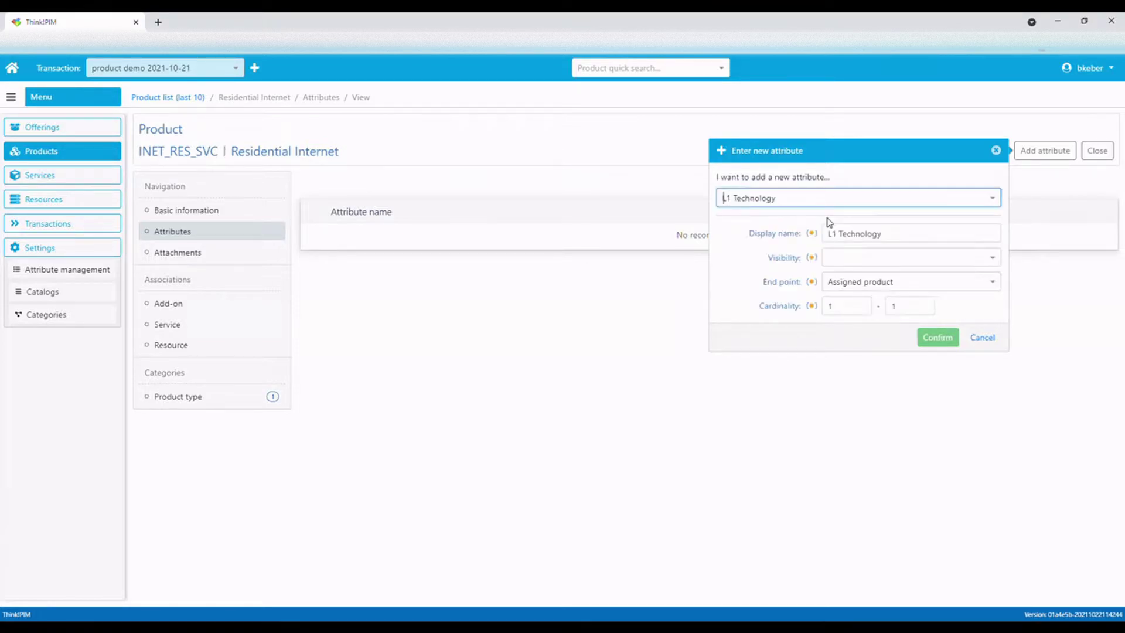
click(863, 260)
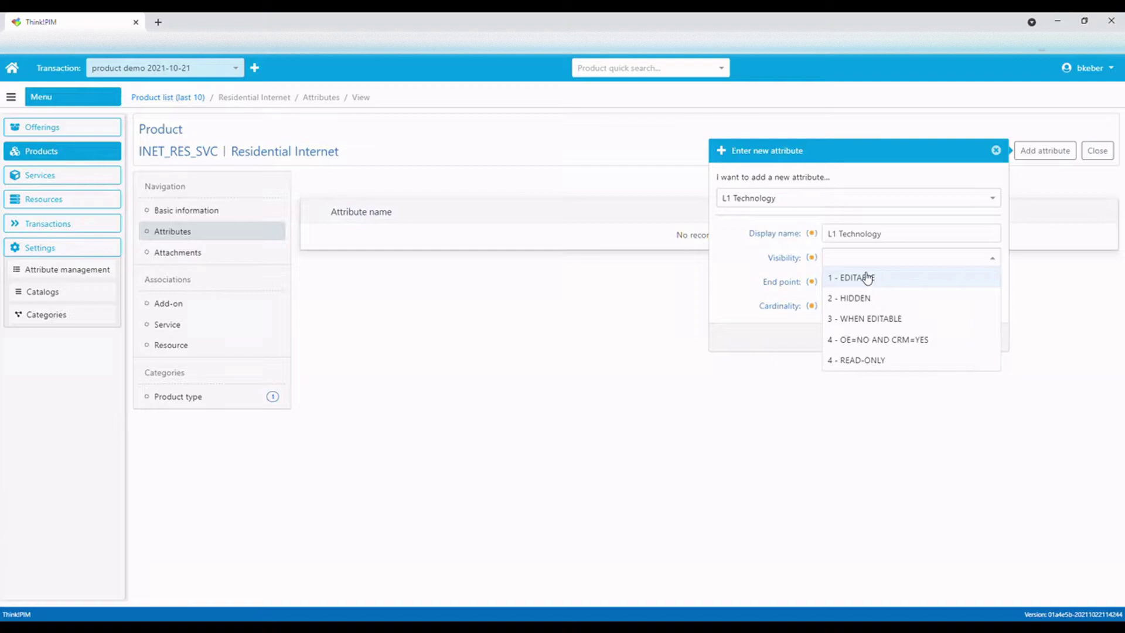
click(867, 278)
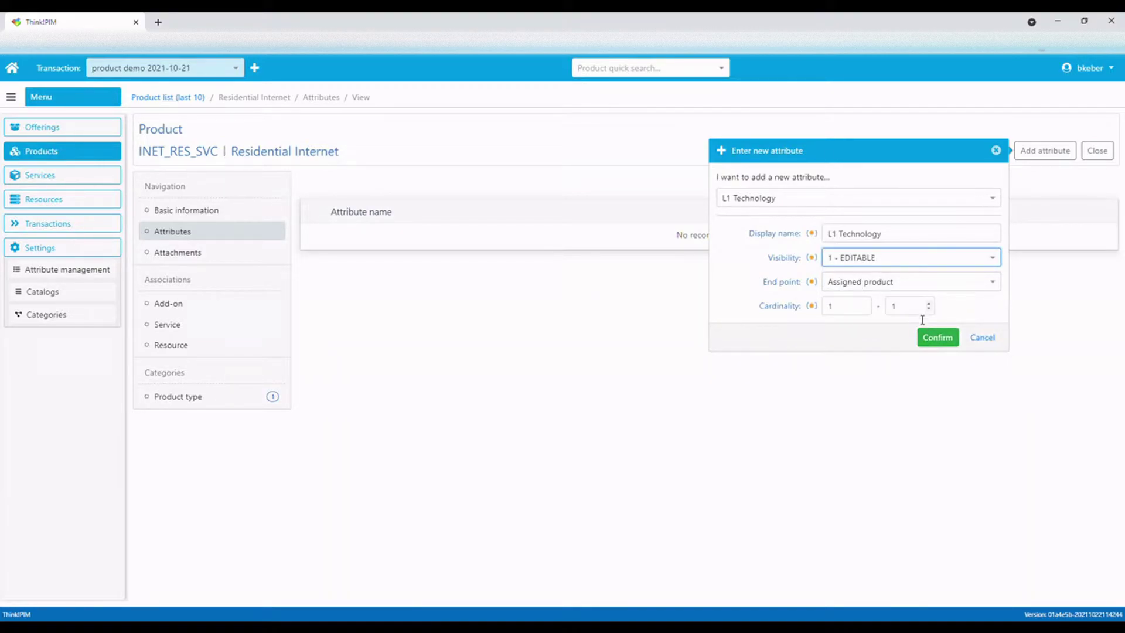
click(931, 340)
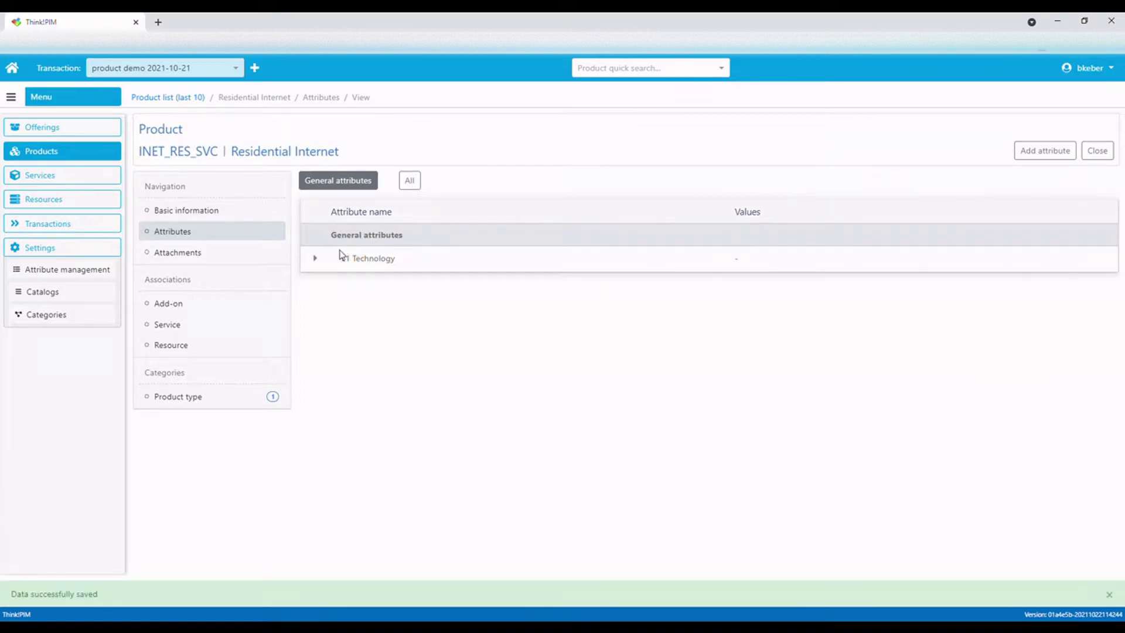
- Remove Mobile from L1 Technology's allowed values, keeping Copper and Fiber, and save
click(320, 261)
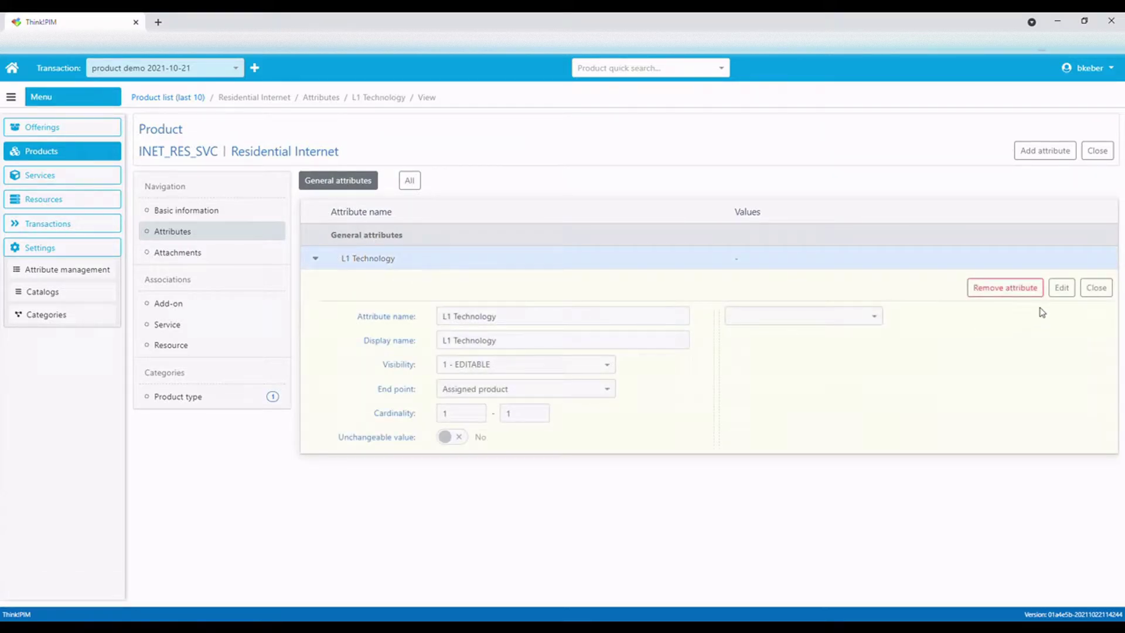
click(1062, 289)
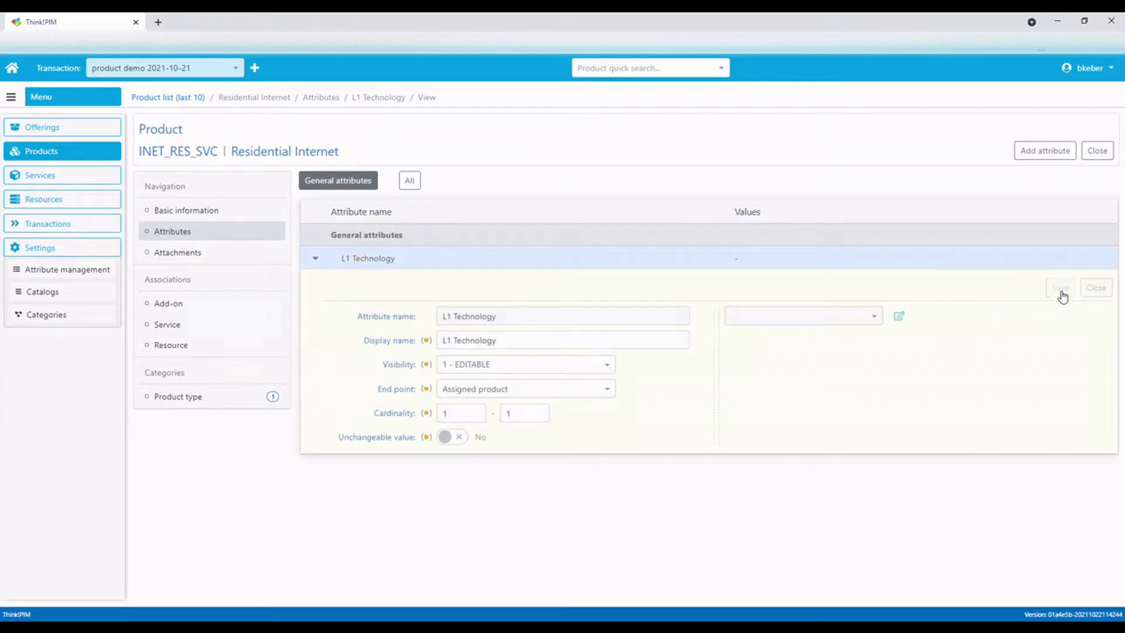
click(874, 318)
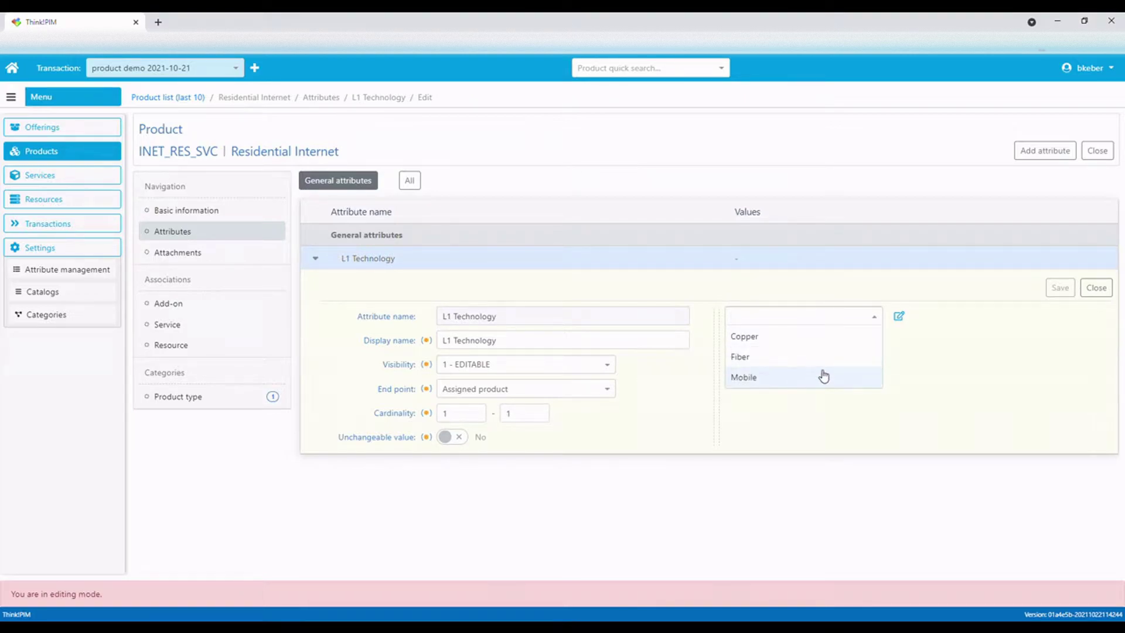
click(901, 317)
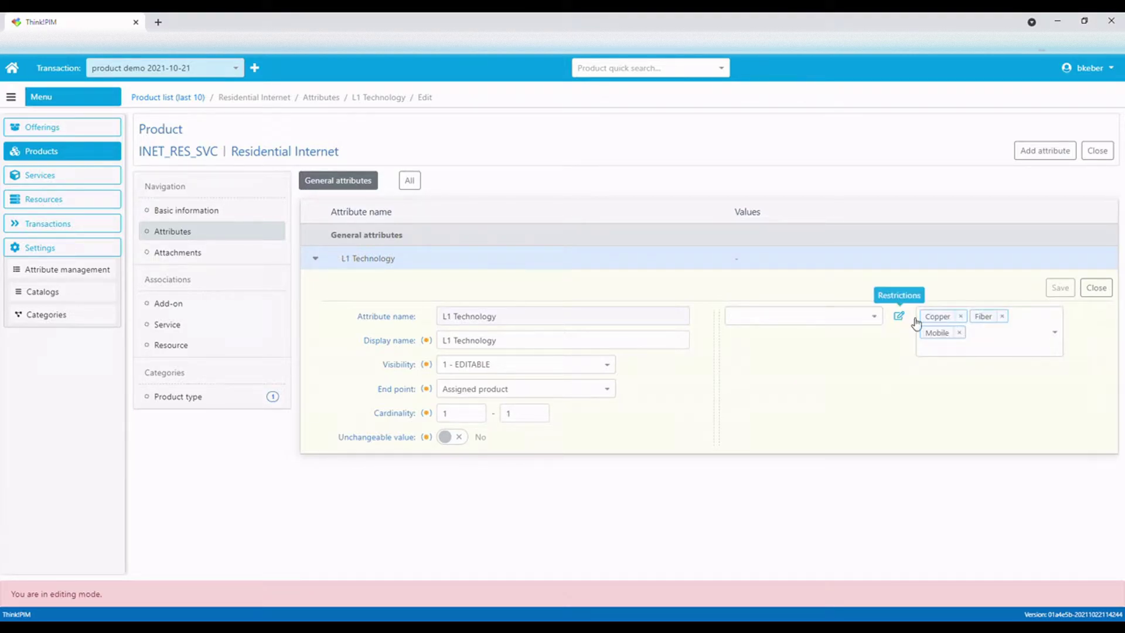
click(966, 340)
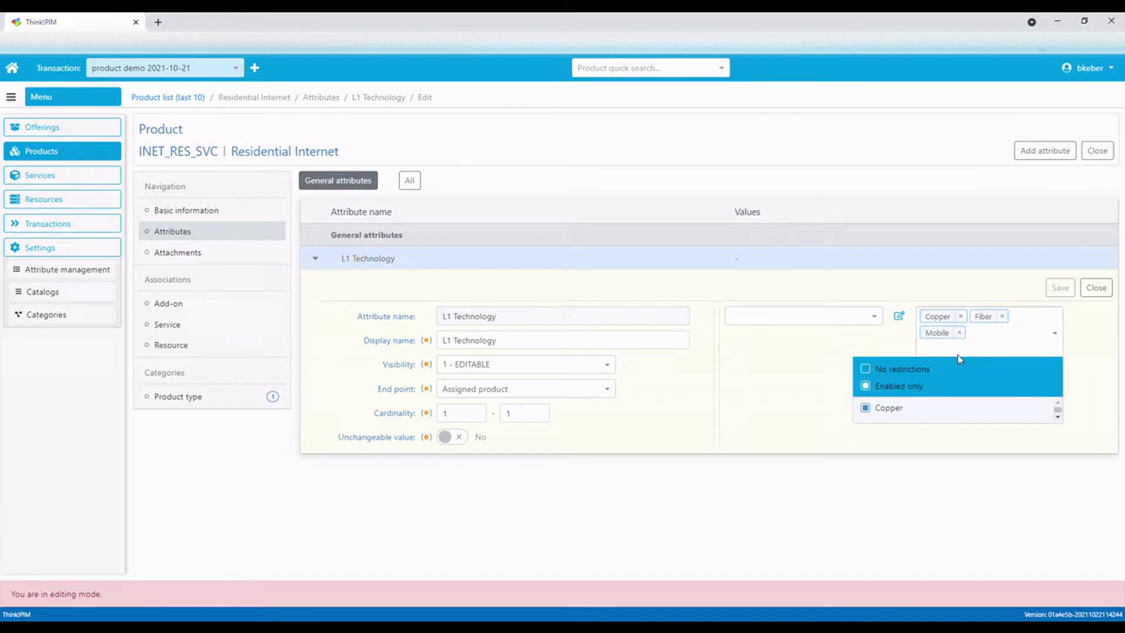
click(961, 334)
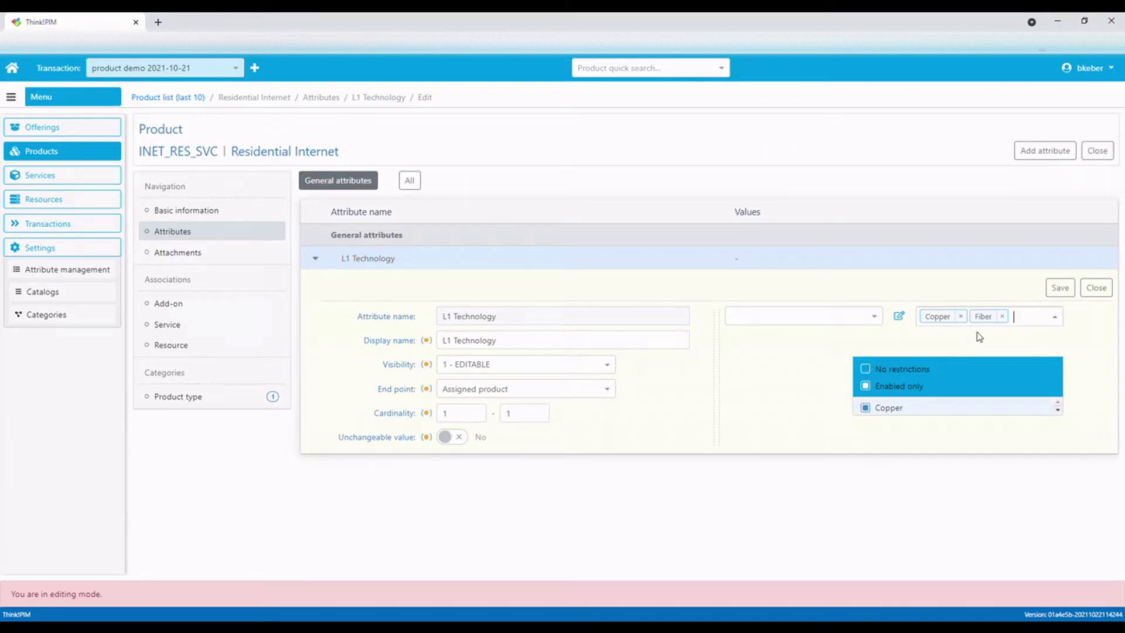
click(1061, 287)
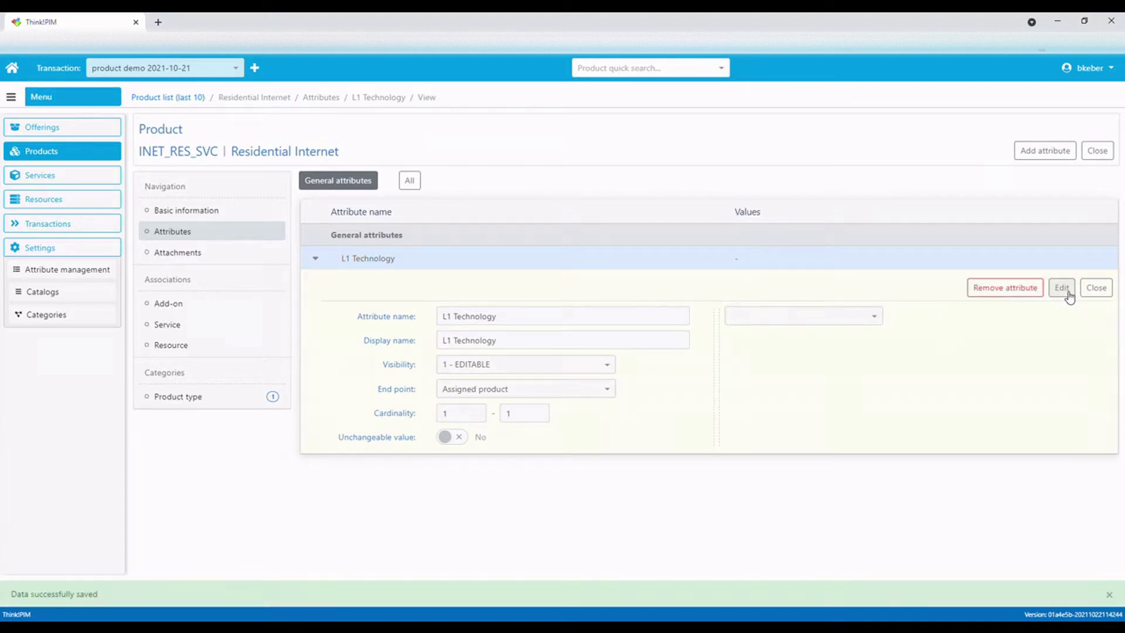
- Set the L1 Technology value to Fiber and save
click(1061, 288)
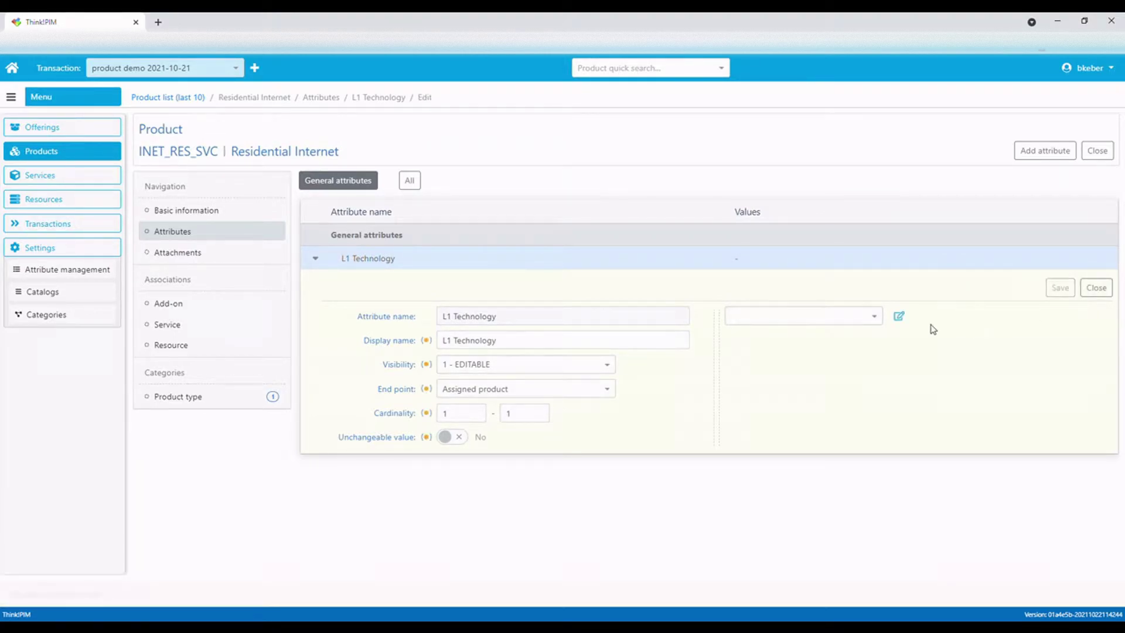
click(865, 320)
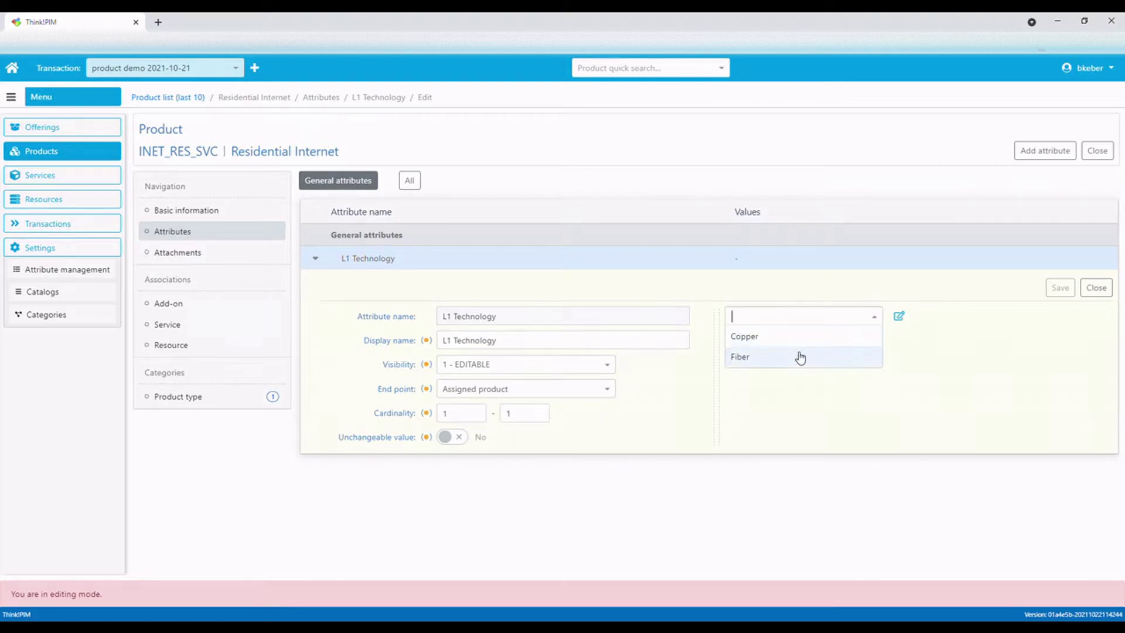
click(797, 356)
click(1060, 287)
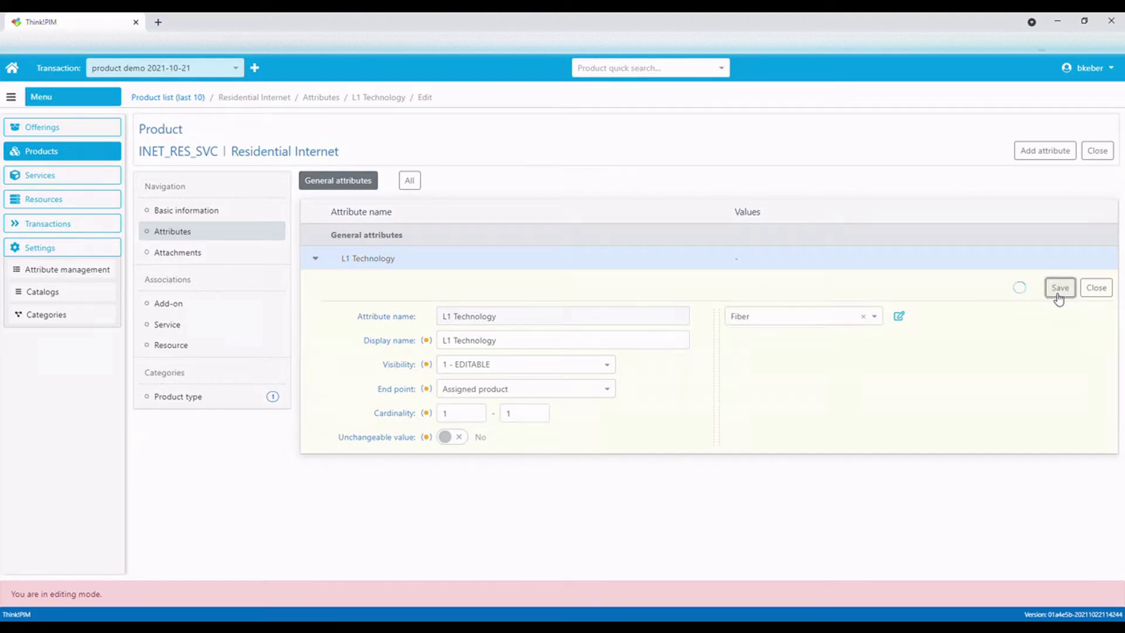
- Add L2TECHNOLOGY as an editable 1-to-1 attribute on Residential Internet
click(1047, 153)
click(885, 204)
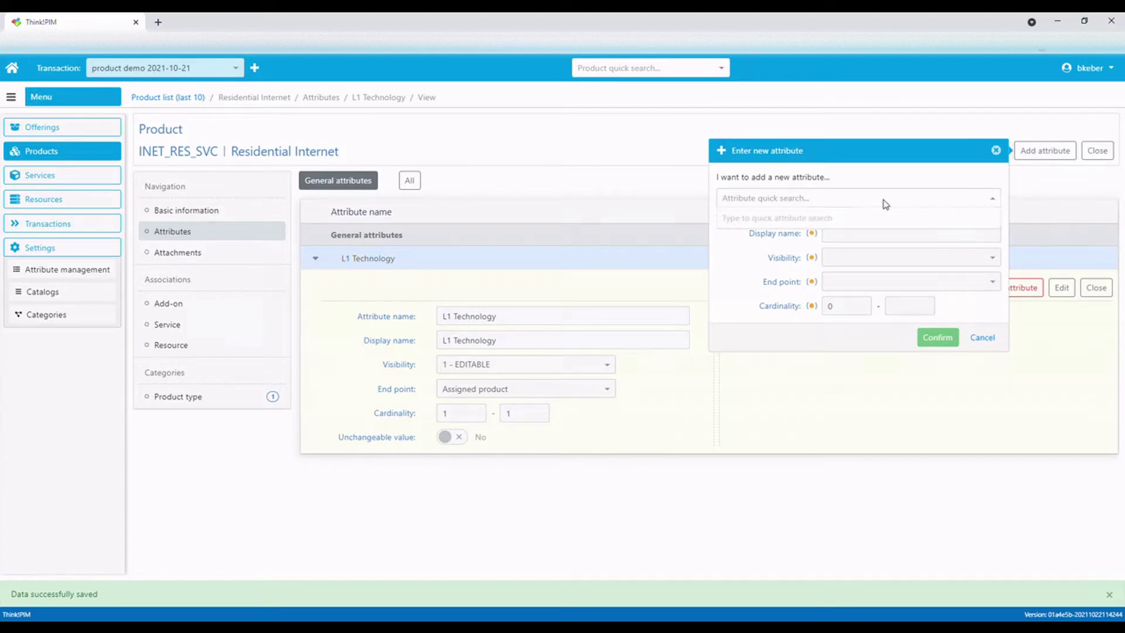
text(l2)
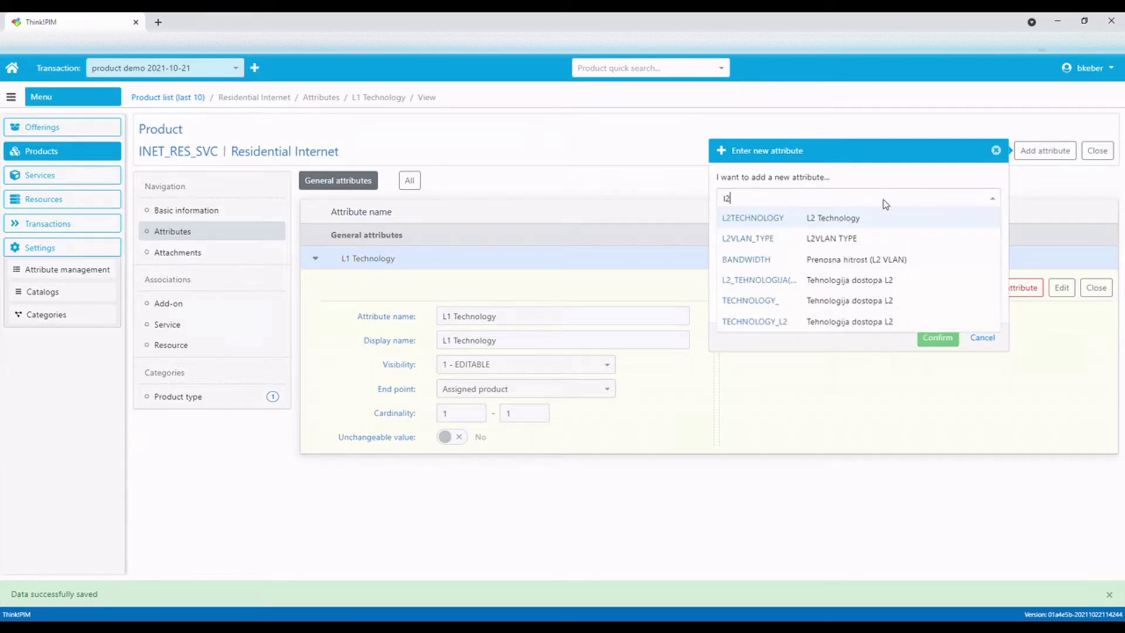
click(859, 218)
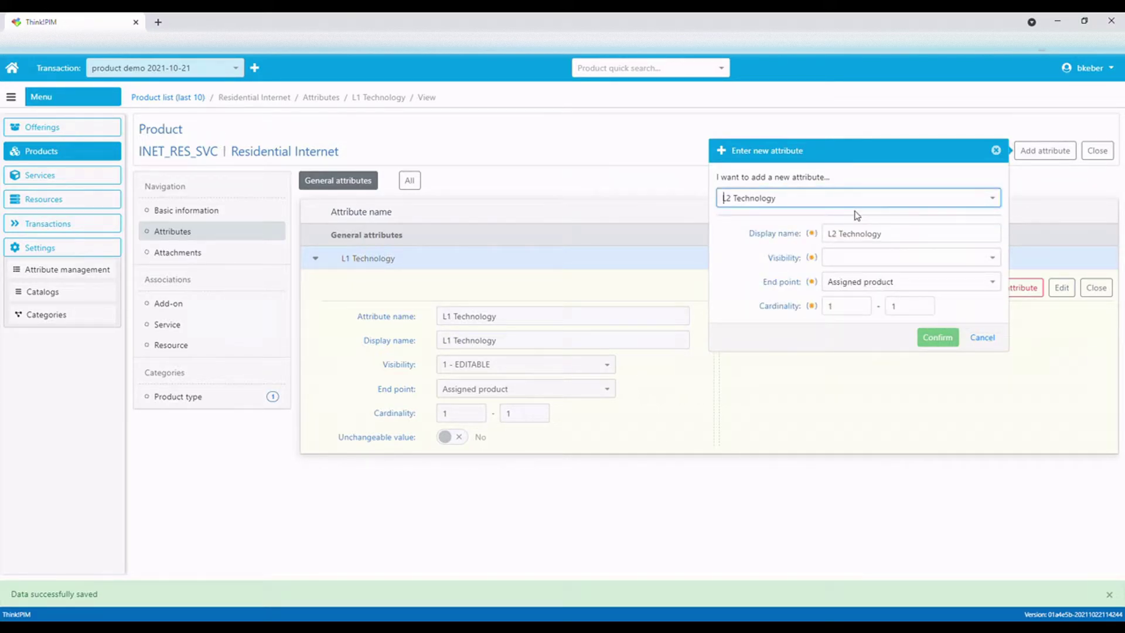
click(854, 259)
click(847, 278)
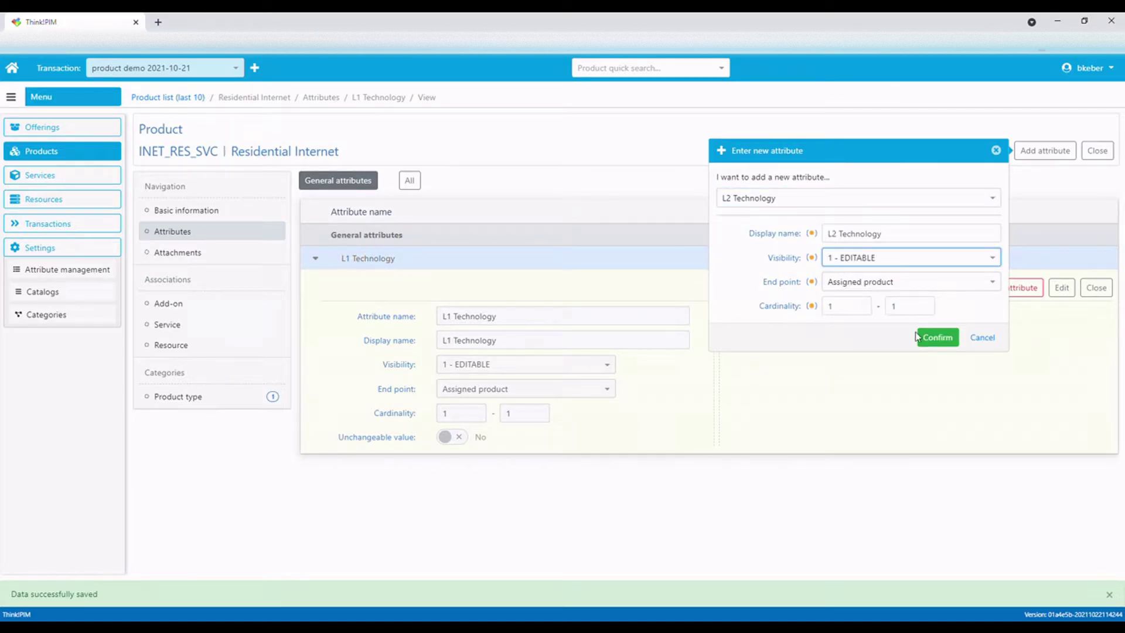
click(937, 336)
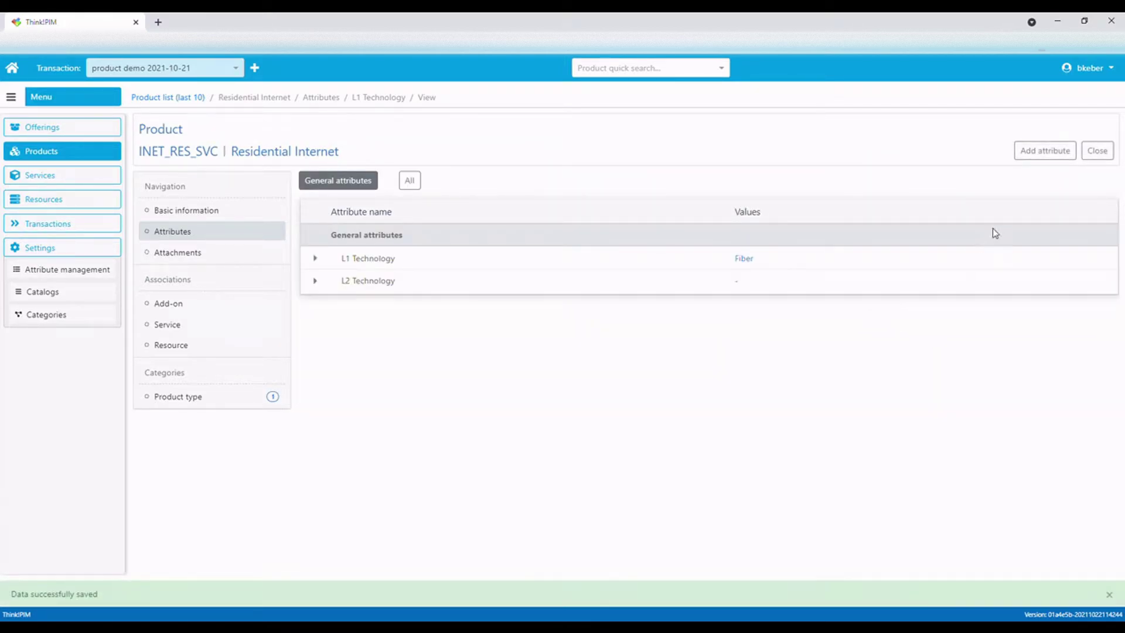
- Set L2 Technology's value to FTTH, save it, and collapse the row
click(319, 286)
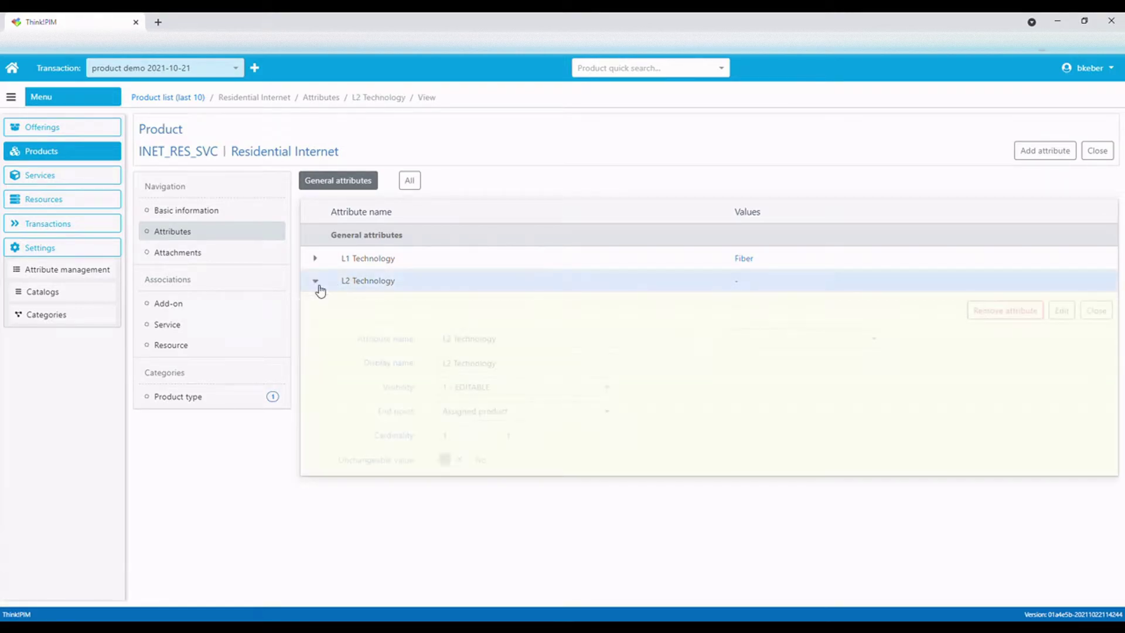
click(1062, 310)
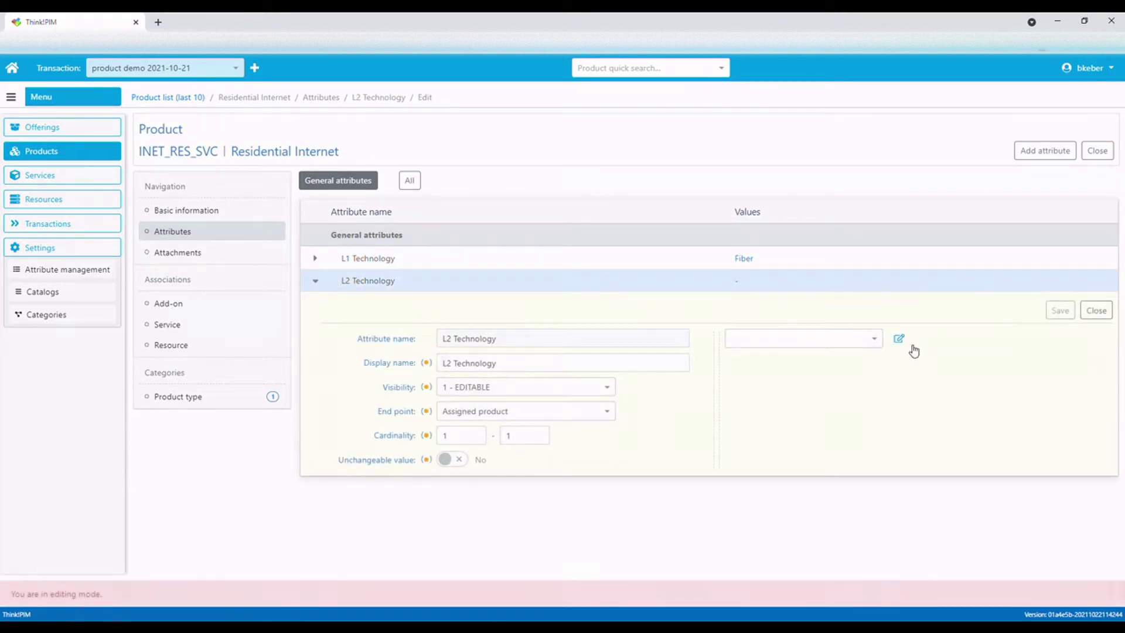
click(875, 338)
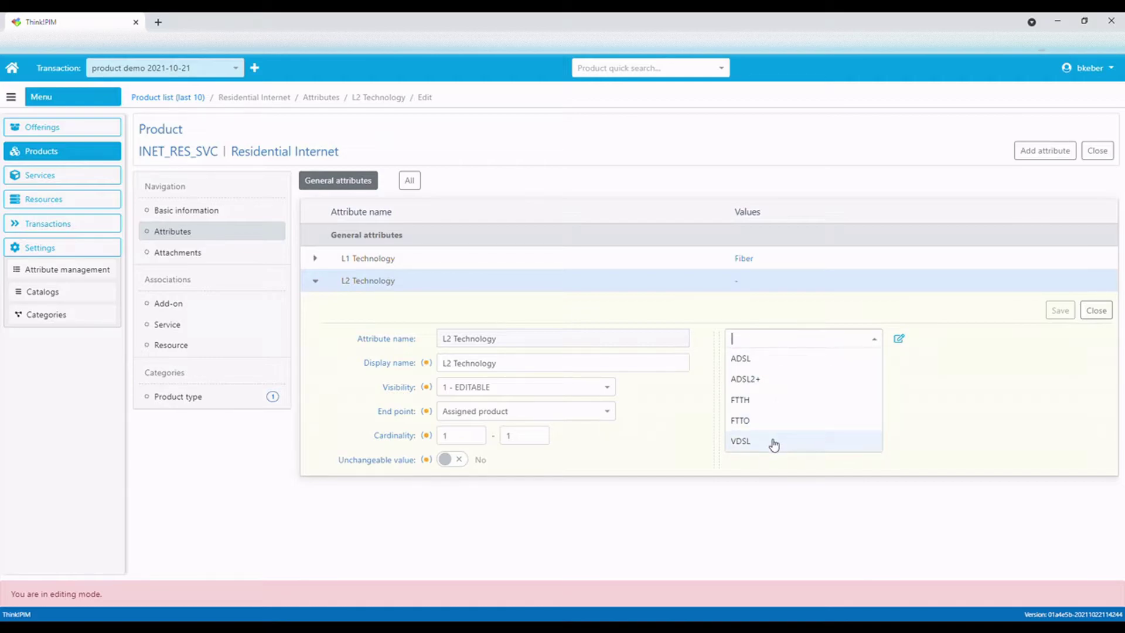
click(780, 404)
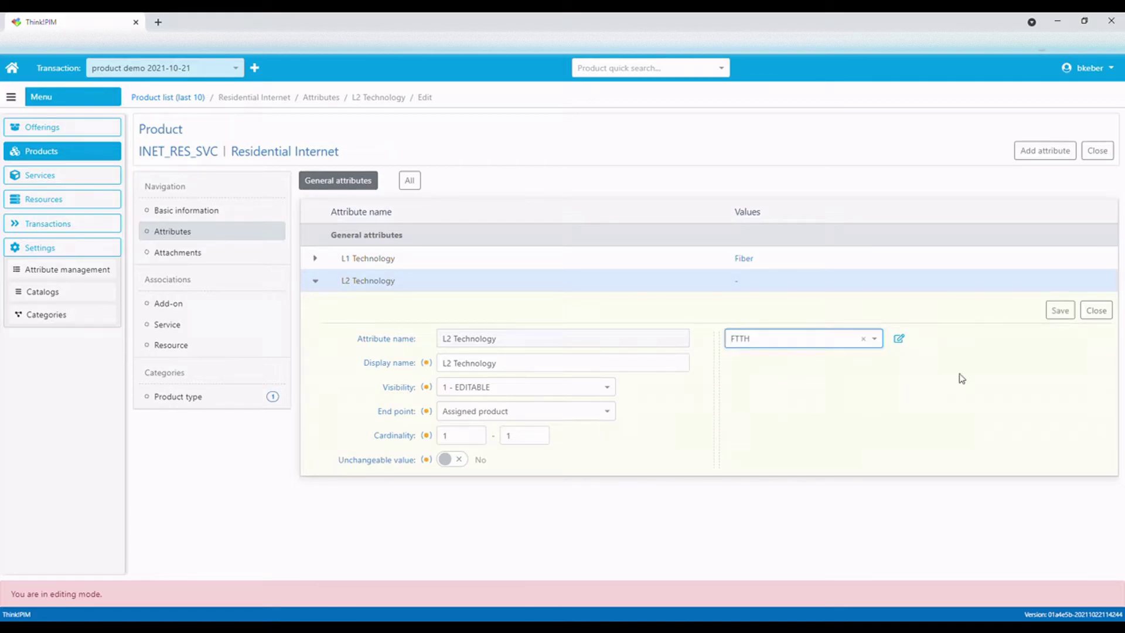
click(1061, 310)
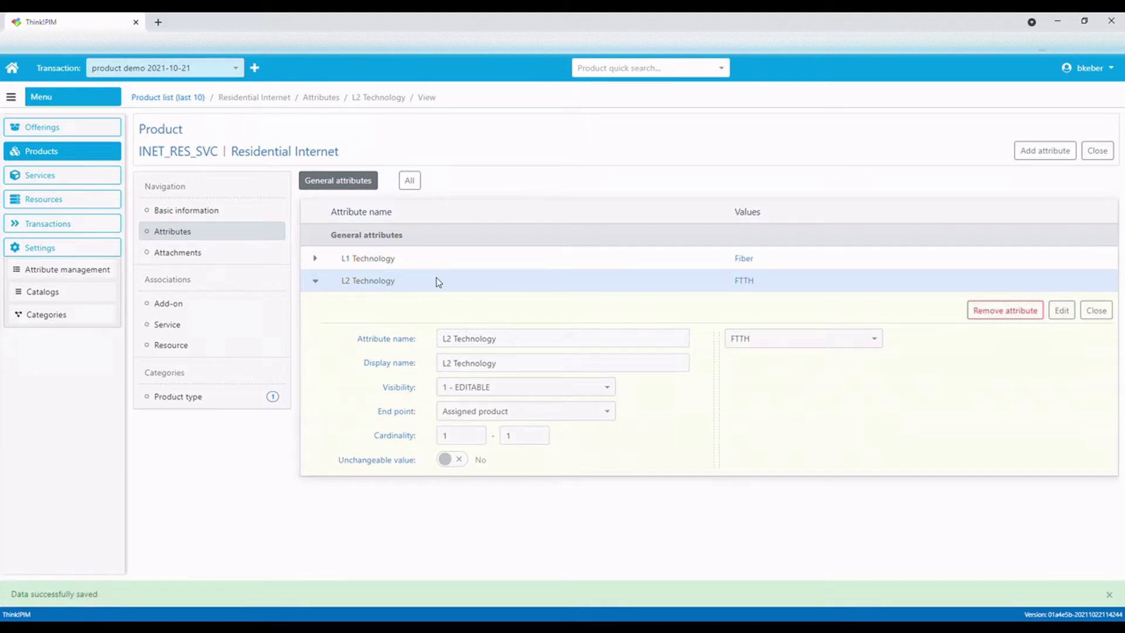
click(320, 282)
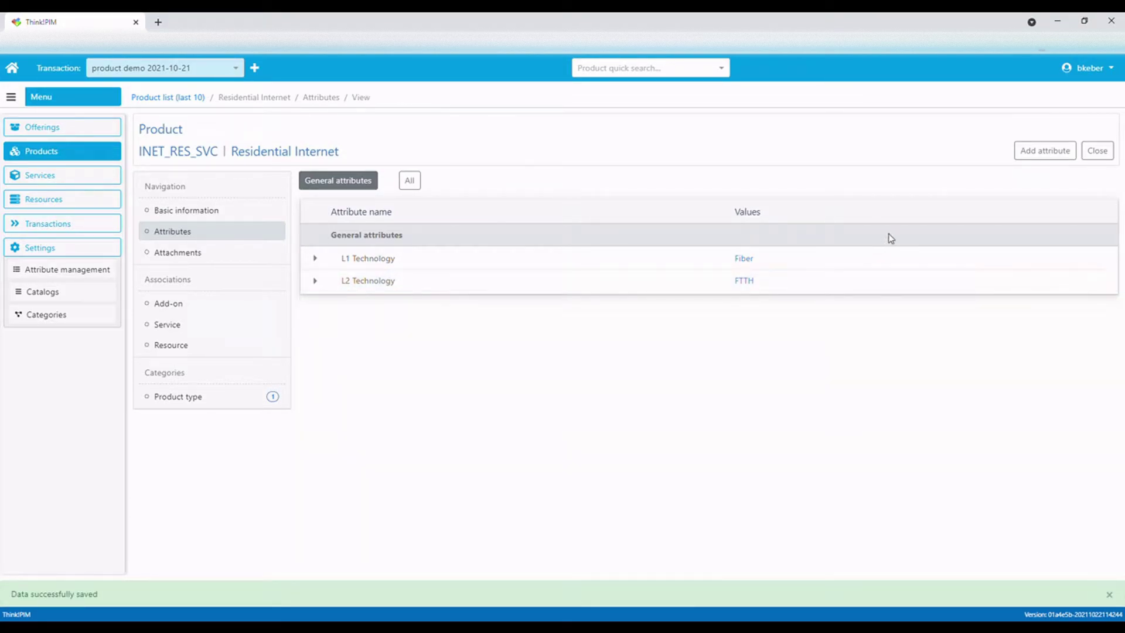
- Choose INET_BANDWIDTH as a new attribute, 1 - EDITABLE, end point Assigned product, adjusting cardinality
click(1053, 155)
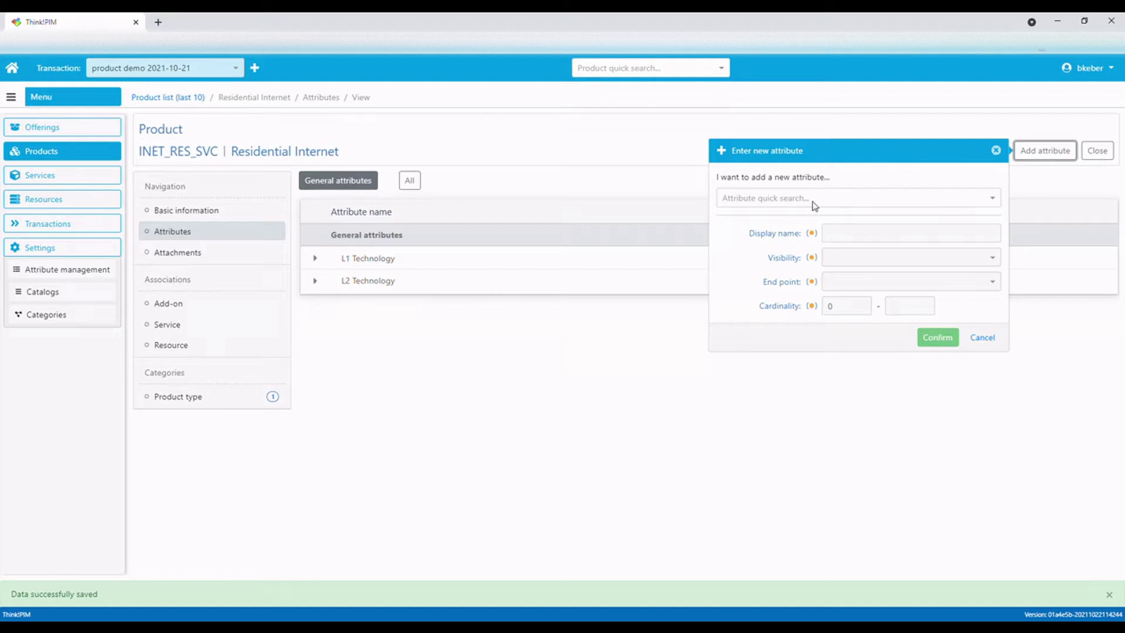
text(bandw)
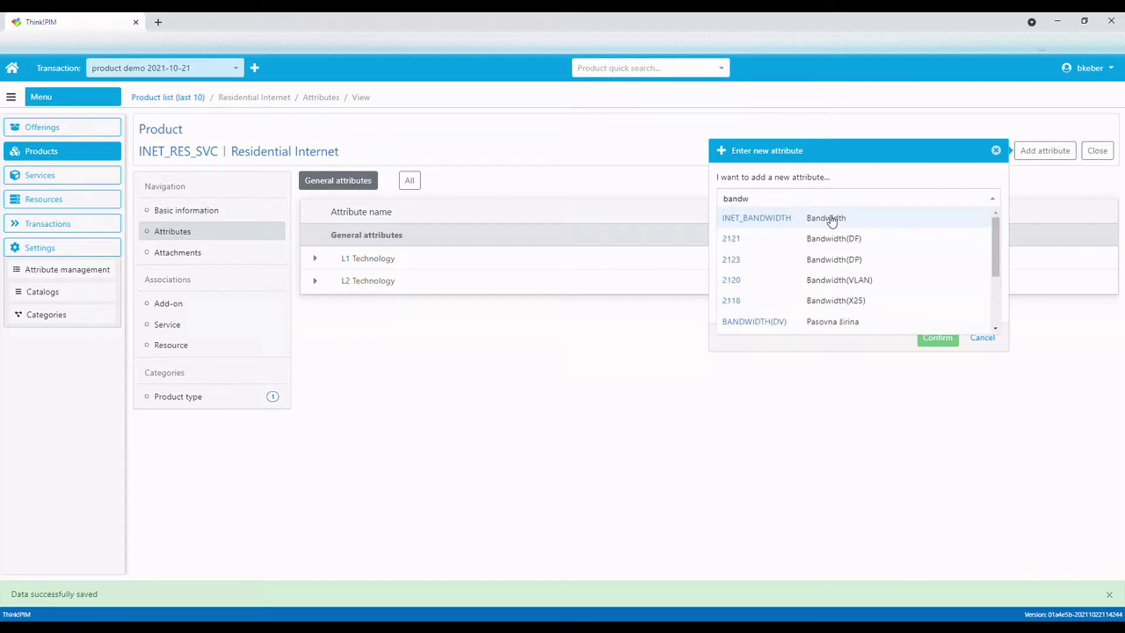
click(828, 218)
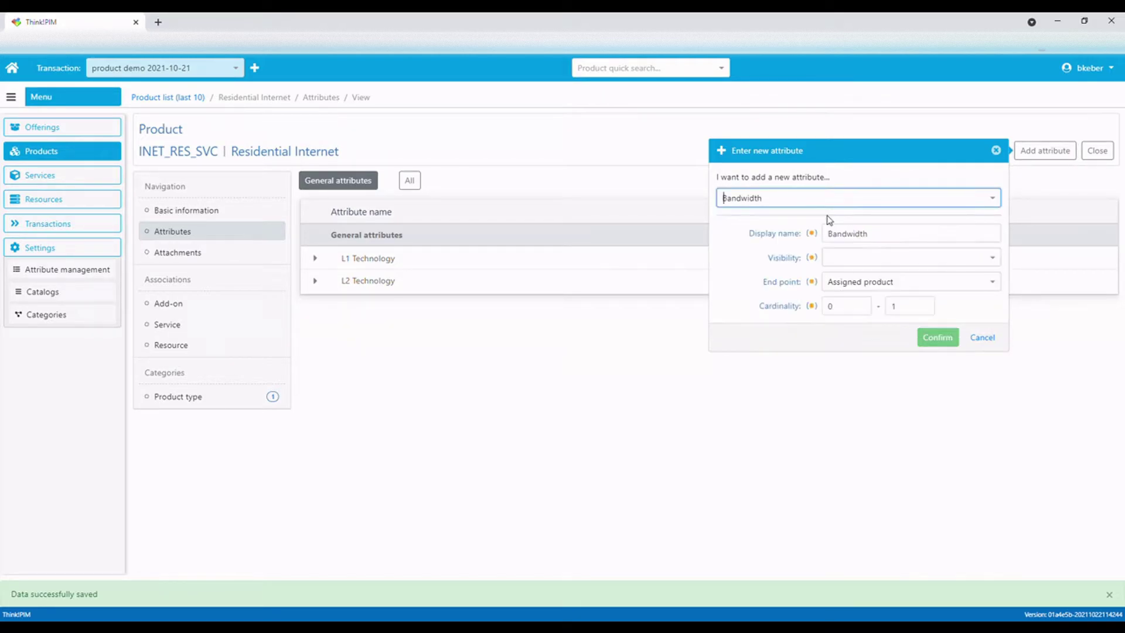
click(924, 258)
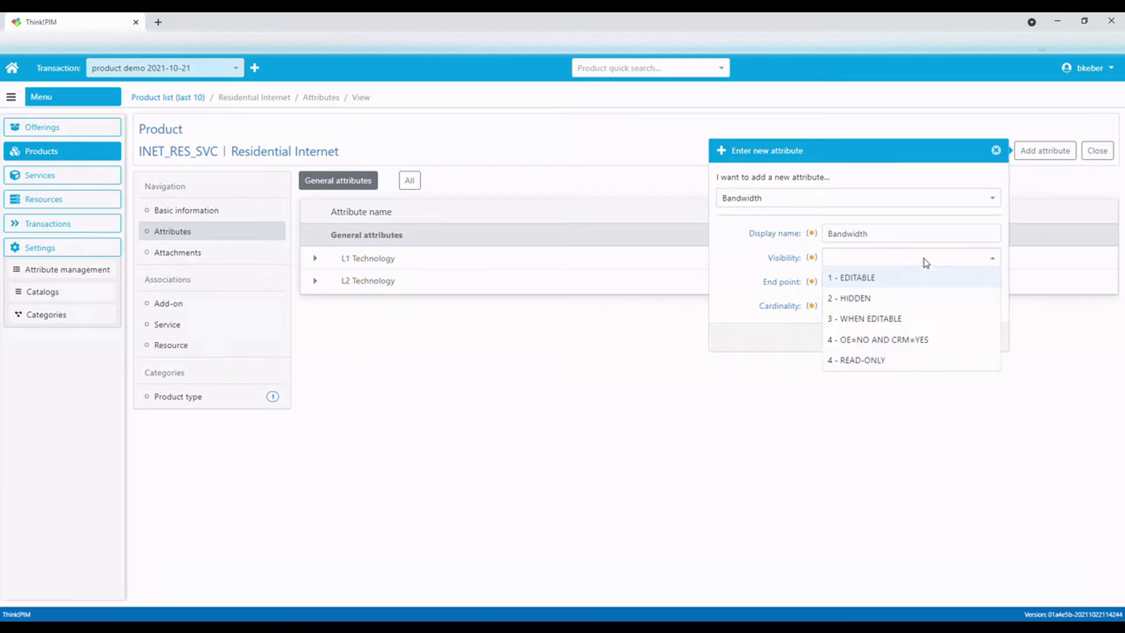
click(875, 286)
click(982, 284)
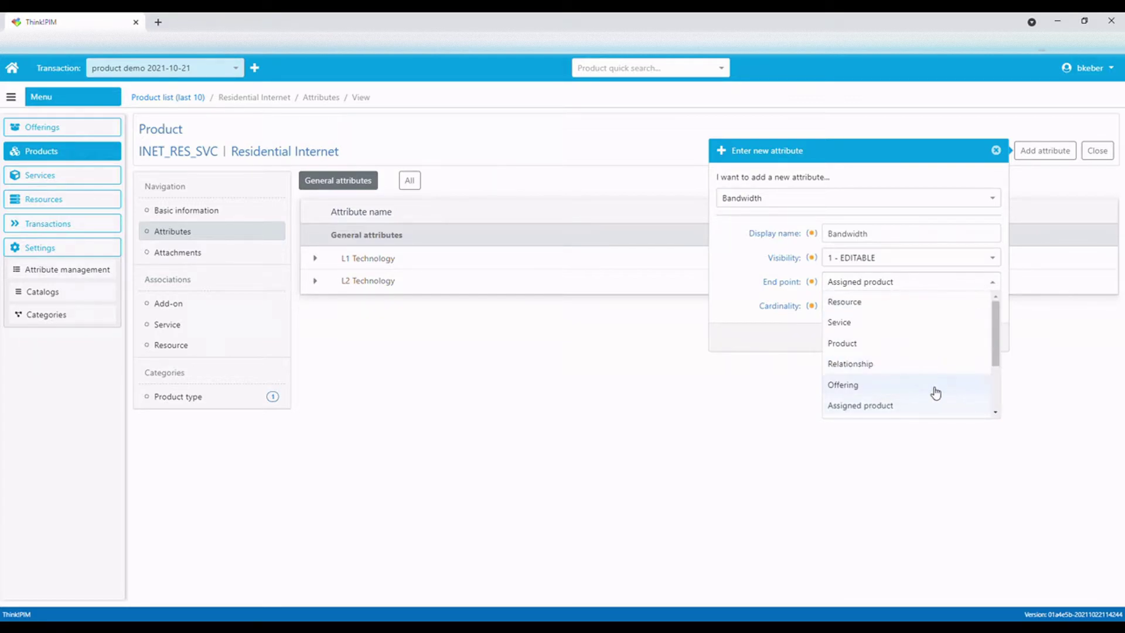
click(866, 407)
click(853, 306)
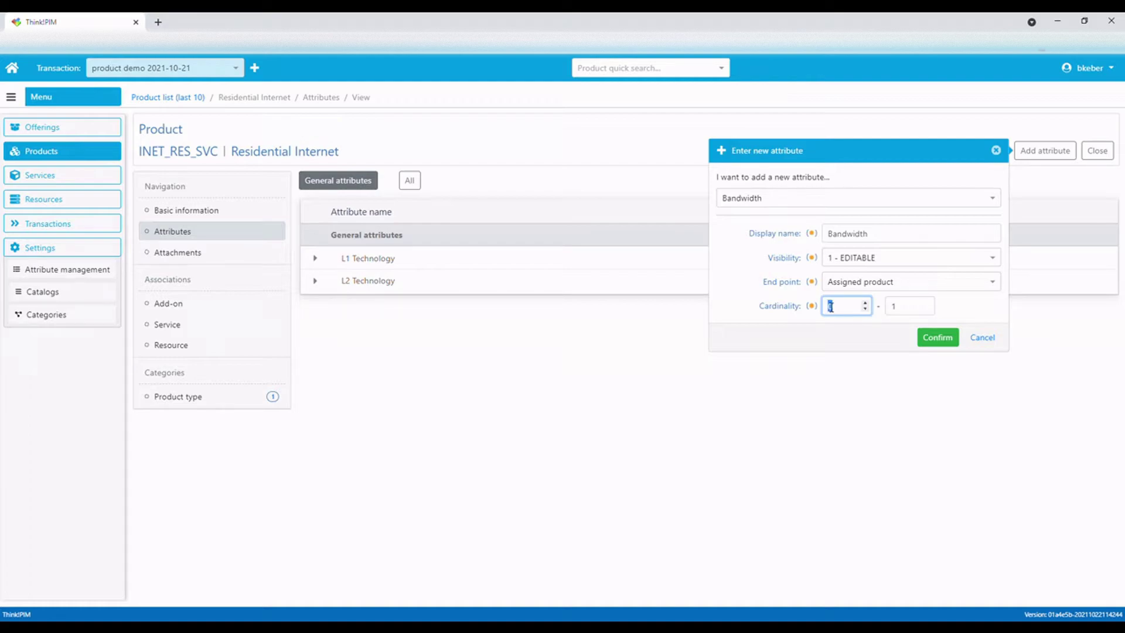
- Add Bandwidth and restrict its allowed values to 20M/20M, 20M/50M and 50M/50M
click(931, 338)
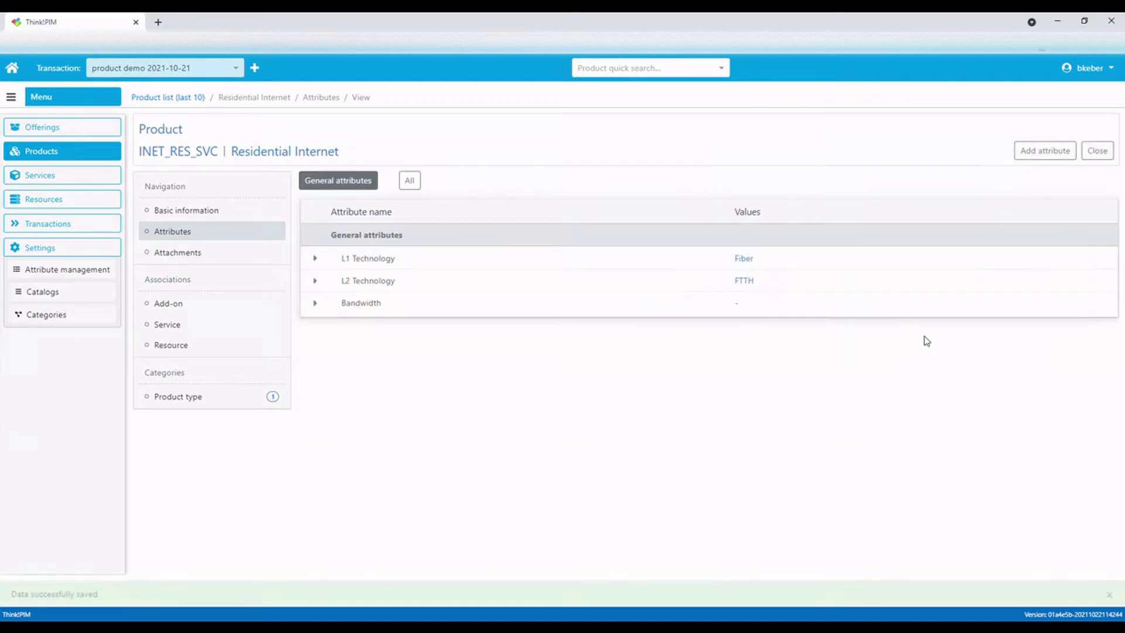
click(322, 311)
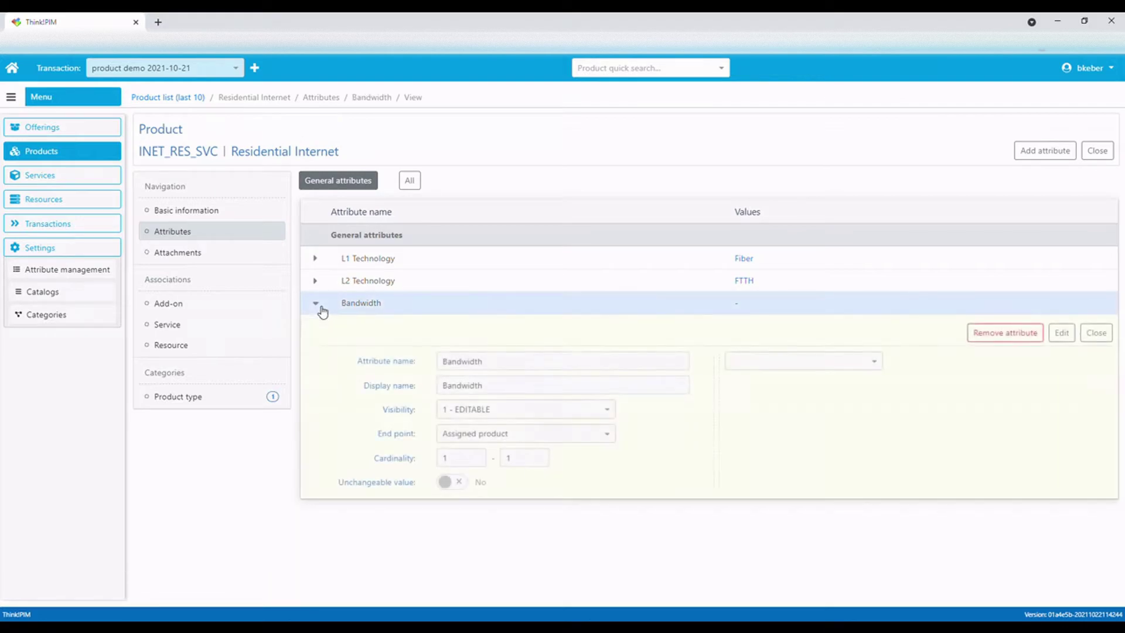
click(1062, 333)
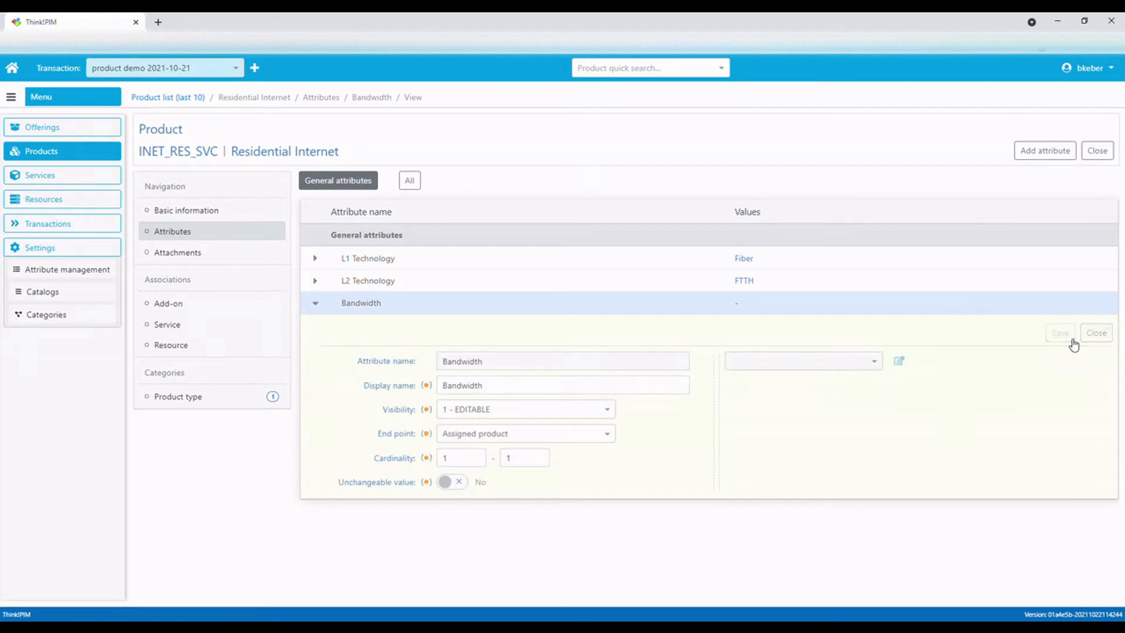
click(880, 363)
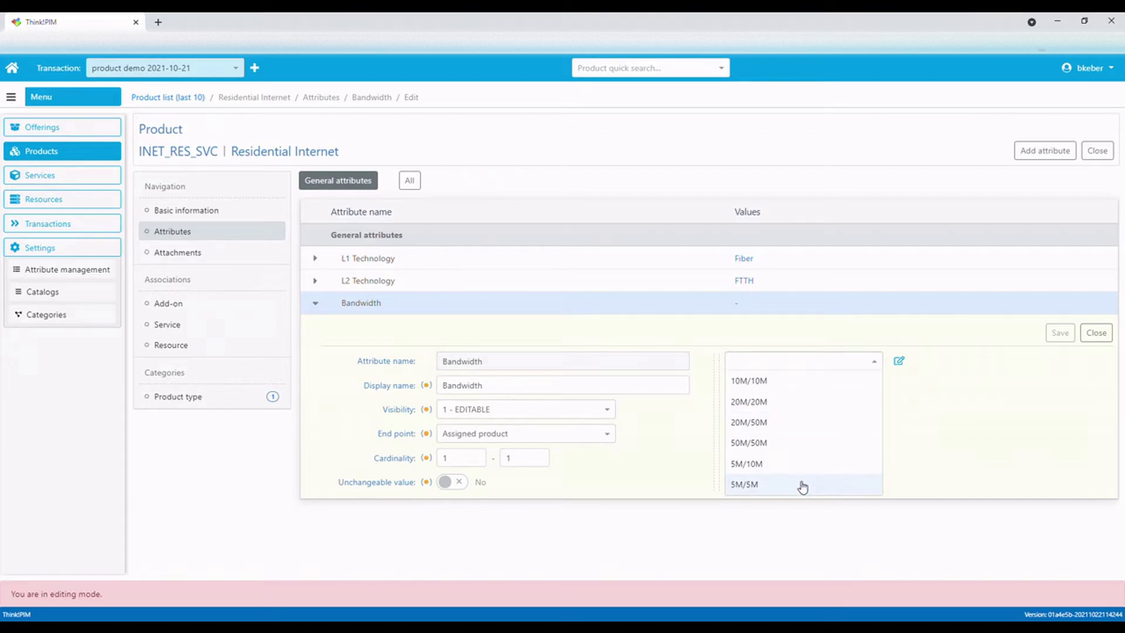
click(899, 362)
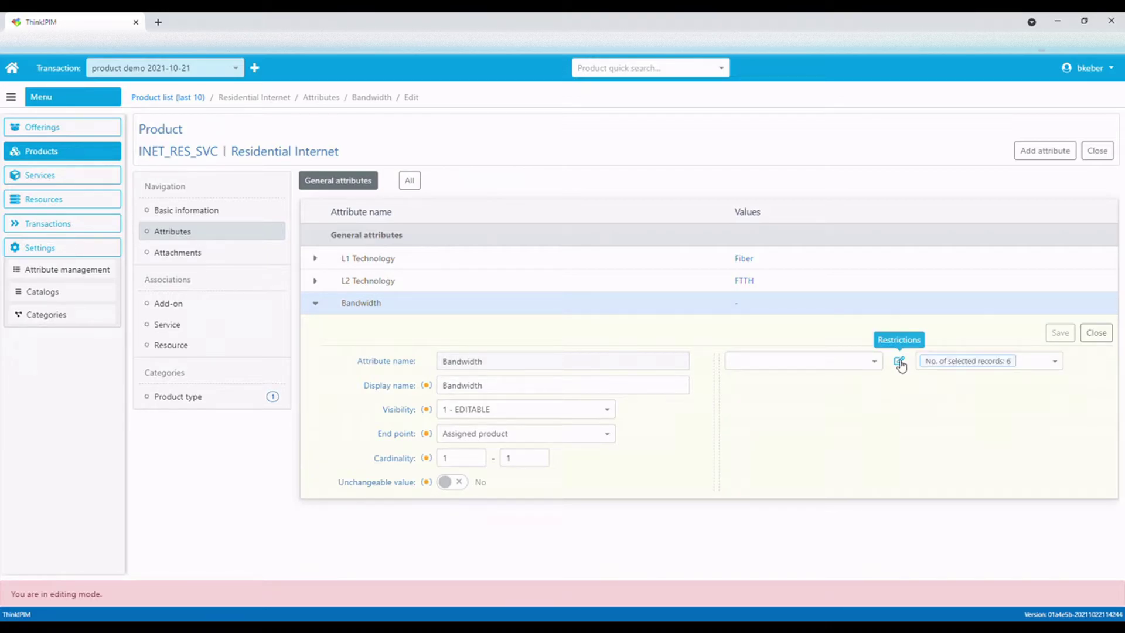
click(1047, 367)
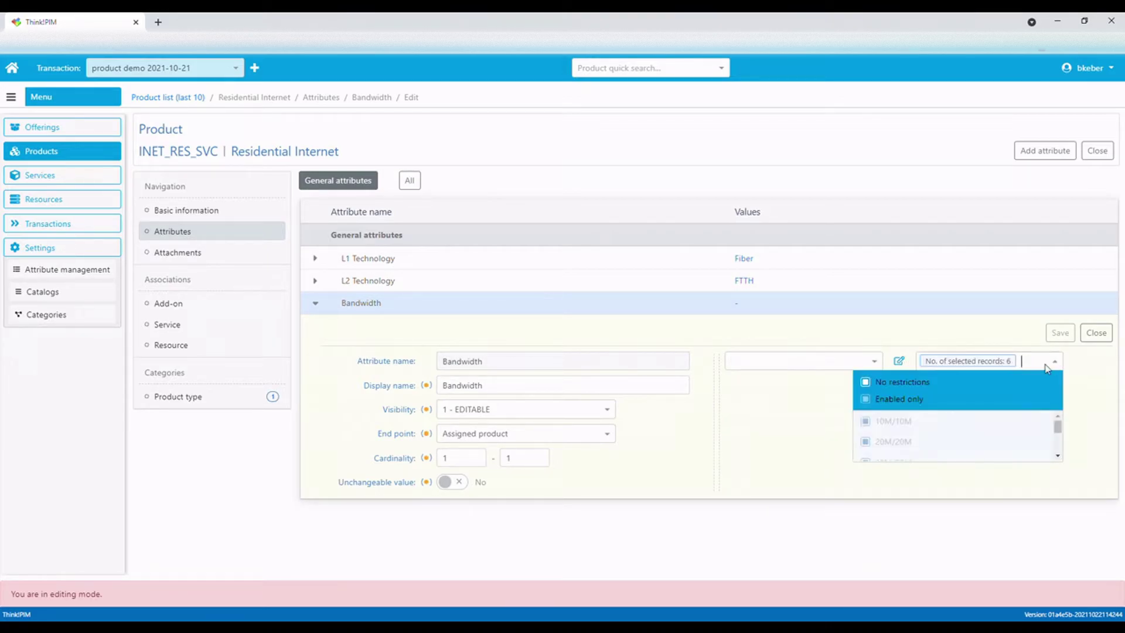
click(866, 382)
scroll(985, 445, down, 1)
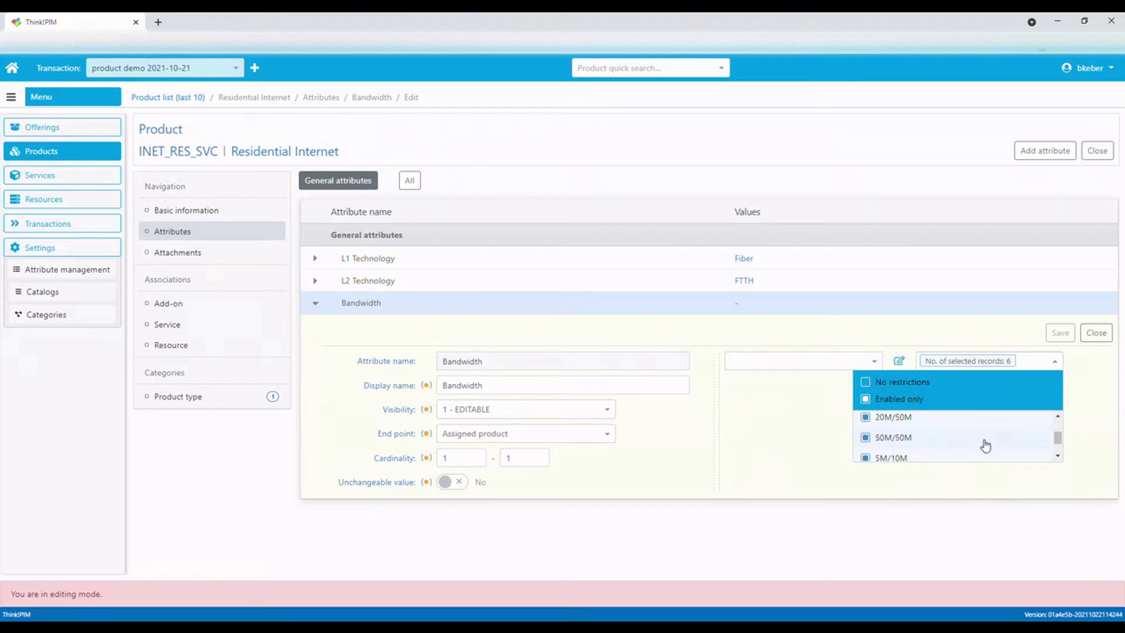
scroll(984, 446, down, 2)
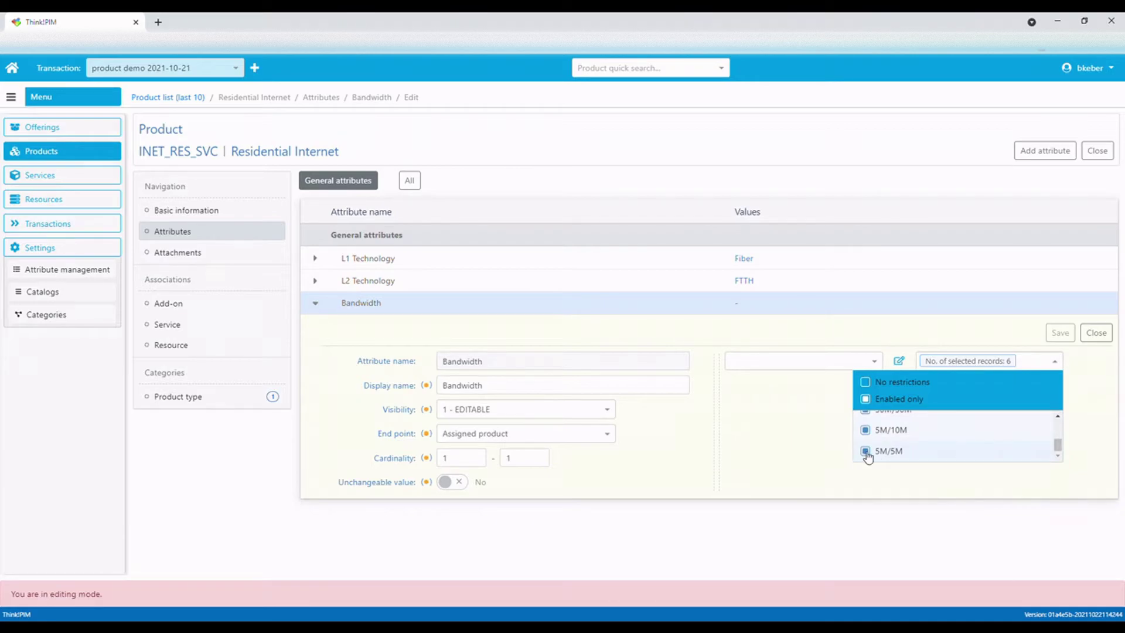
click(866, 451)
scroll(954, 440, up, 3)
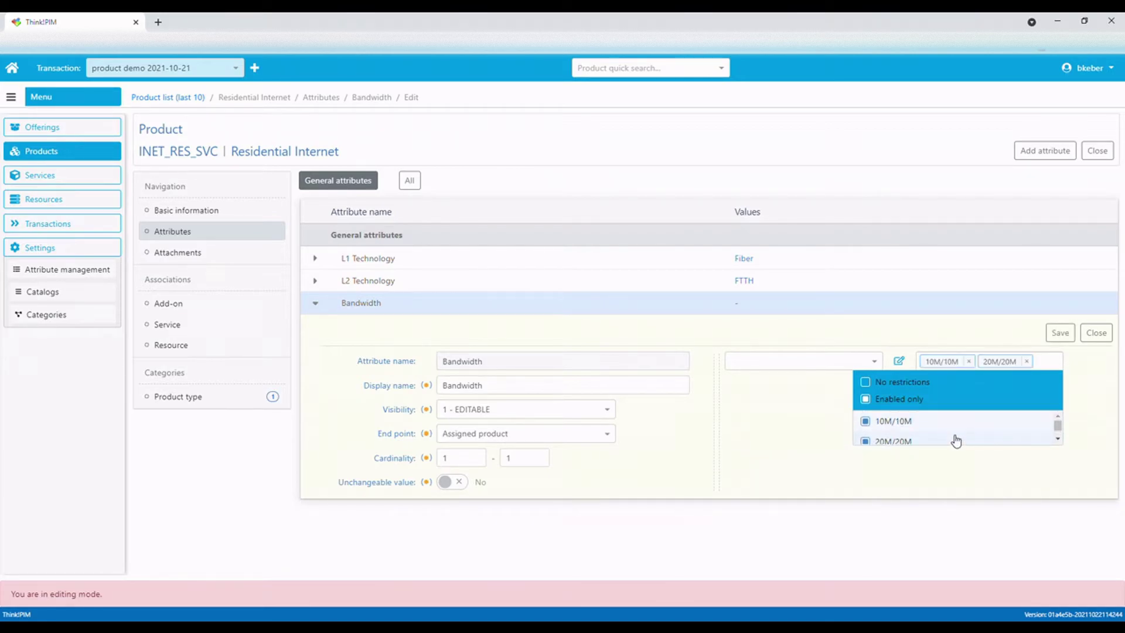
click(866, 421)
click(863, 482)
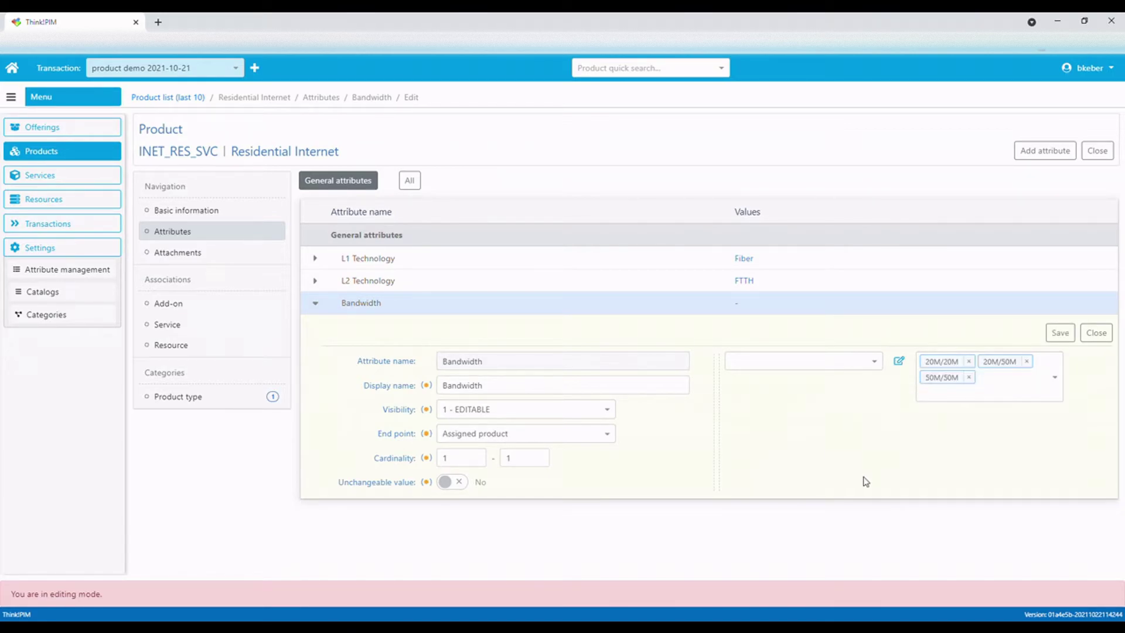
- Set the Bandwidth value to 20M/20M and save
click(882, 363)
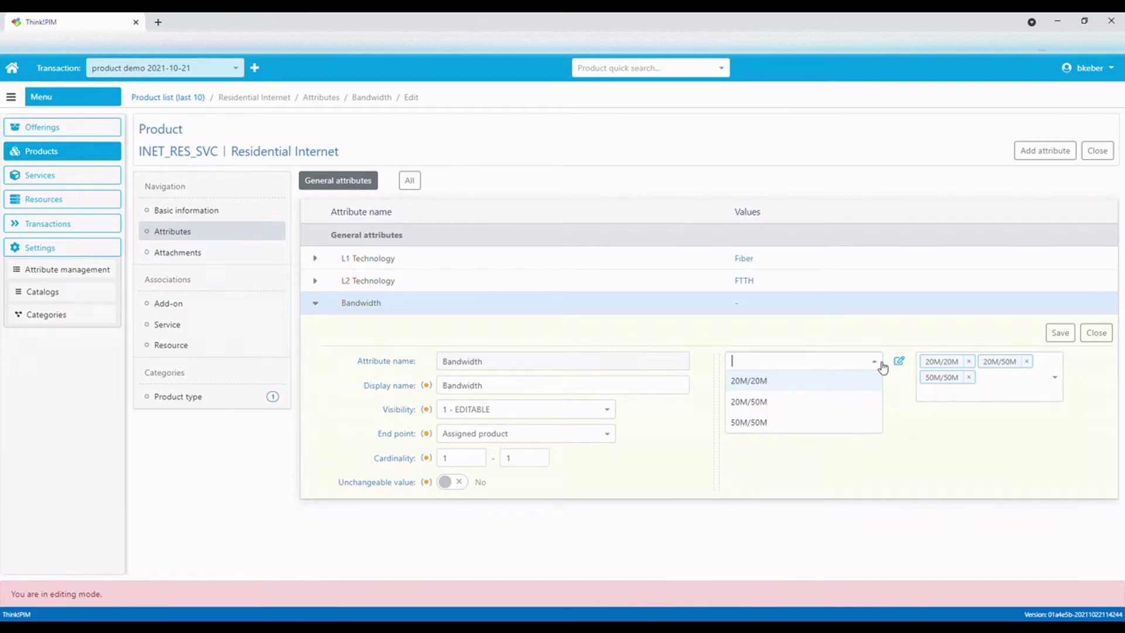
click(759, 384)
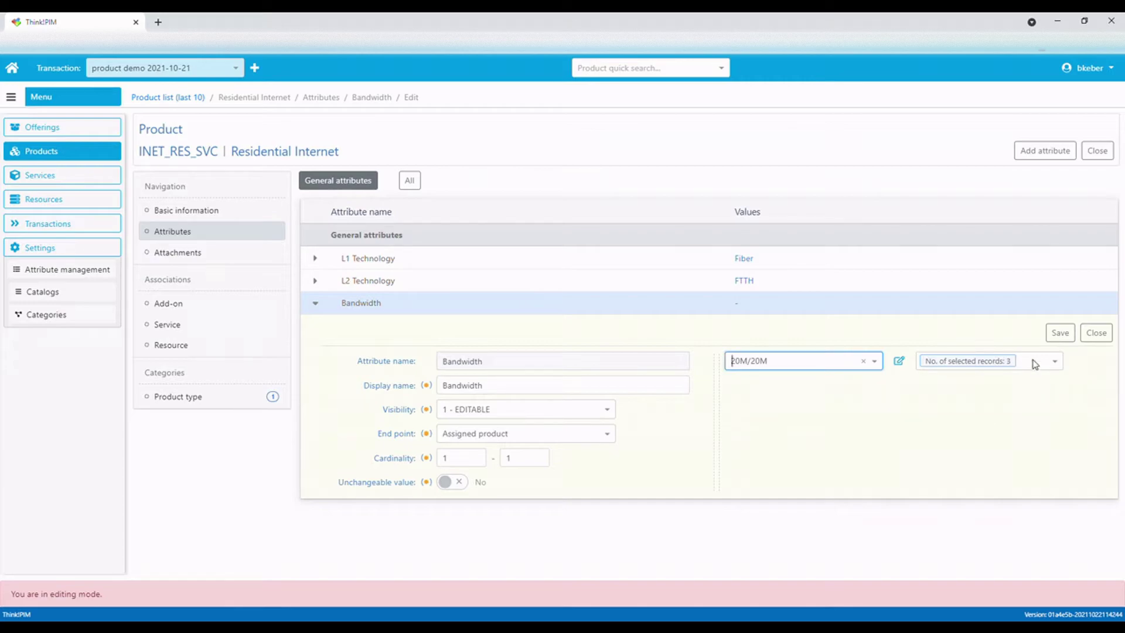
click(1062, 339)
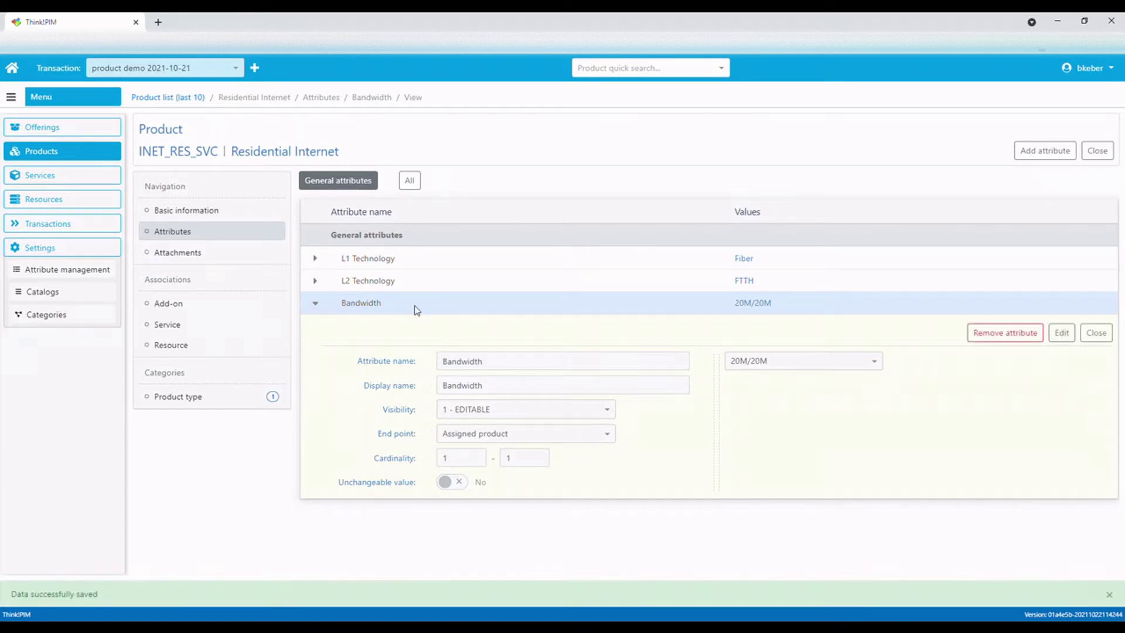
click(311, 304)
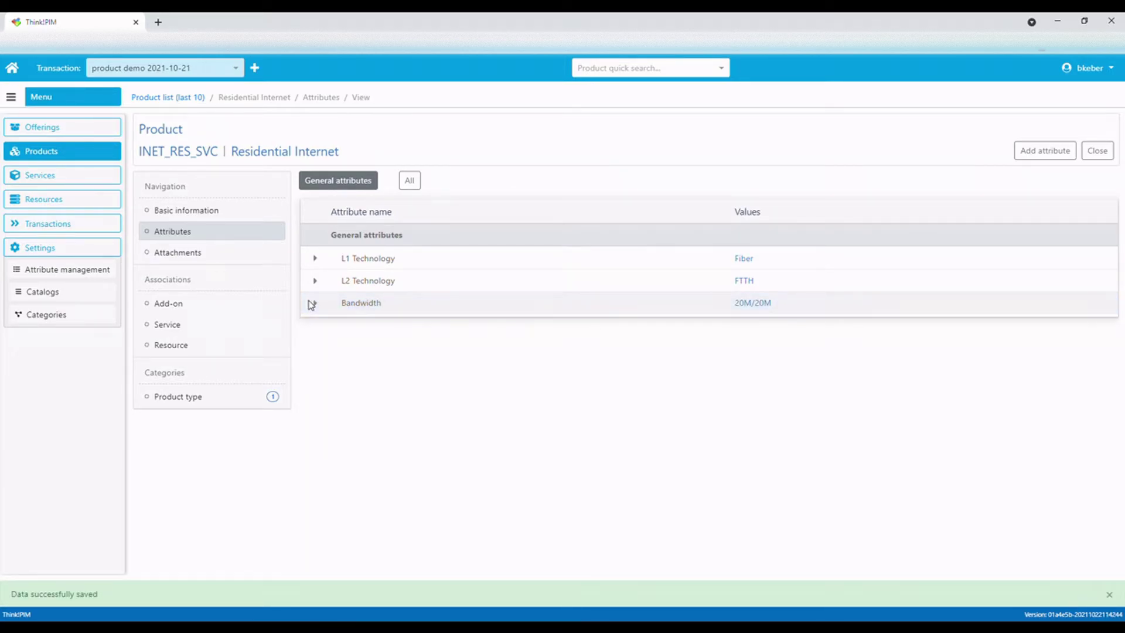
- Add a service association to INET Internet with cardinality 1–1 and default 1
click(194, 334)
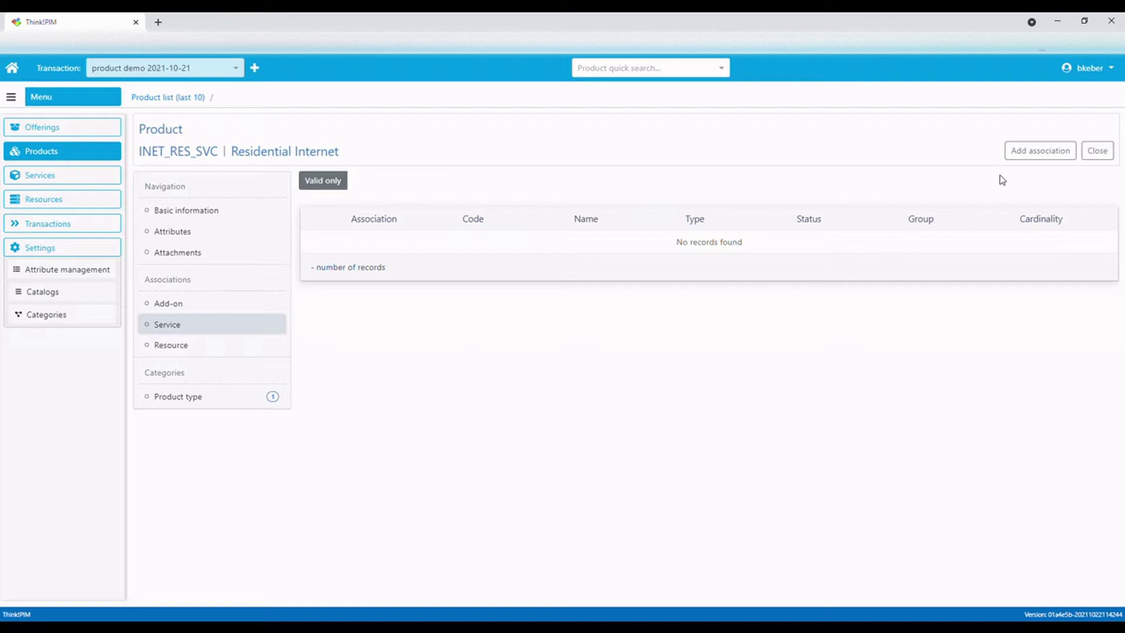
click(1040, 159)
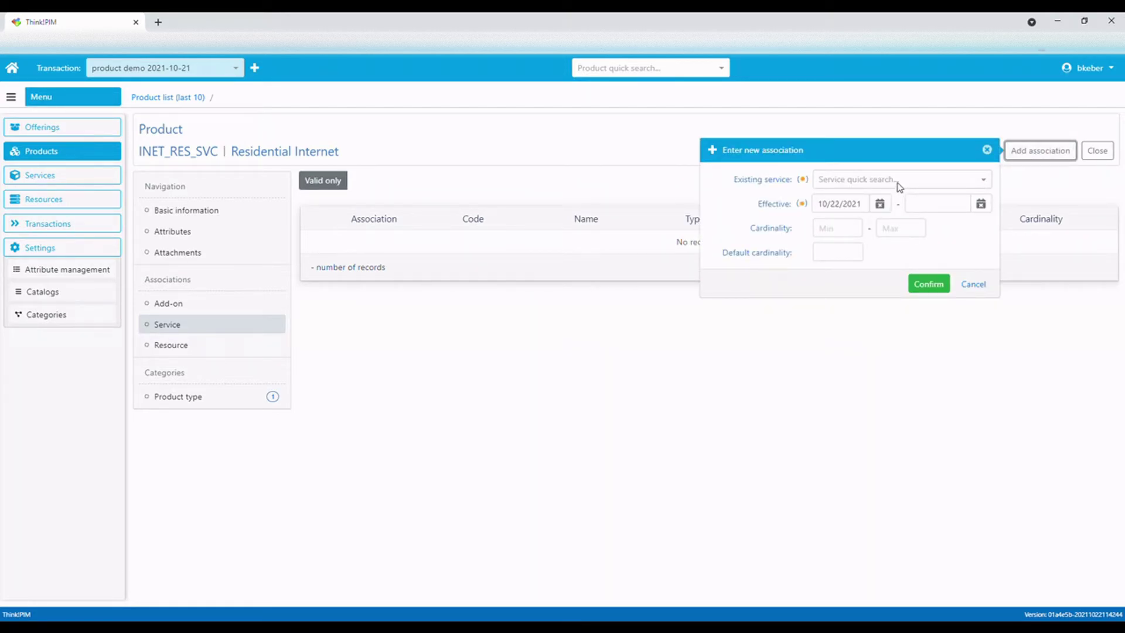
click(899, 186)
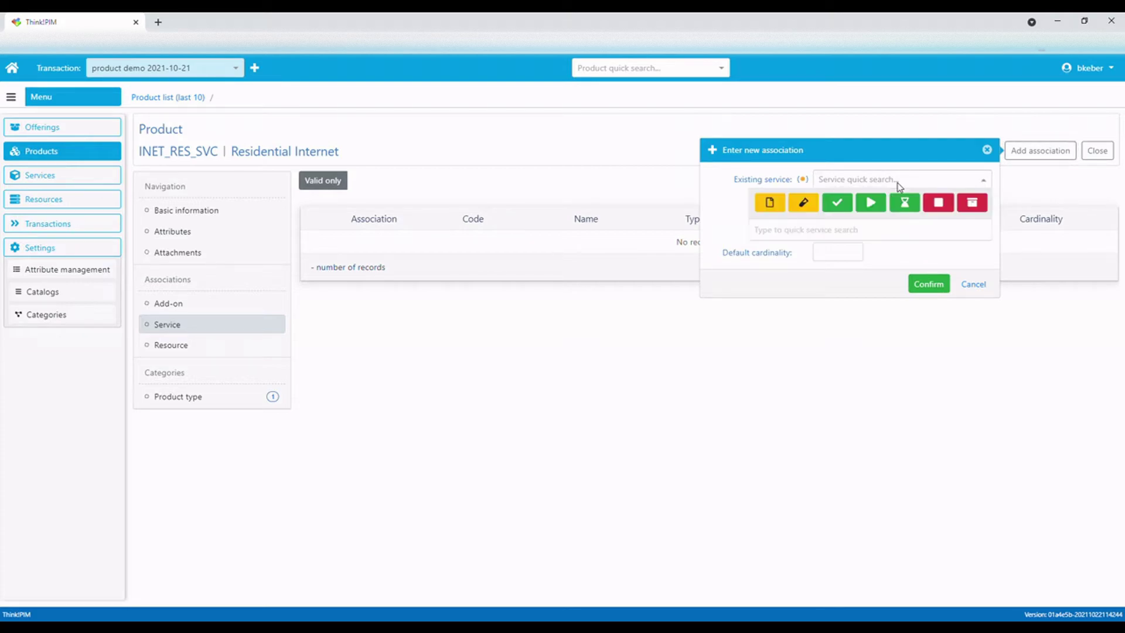
text(intern)
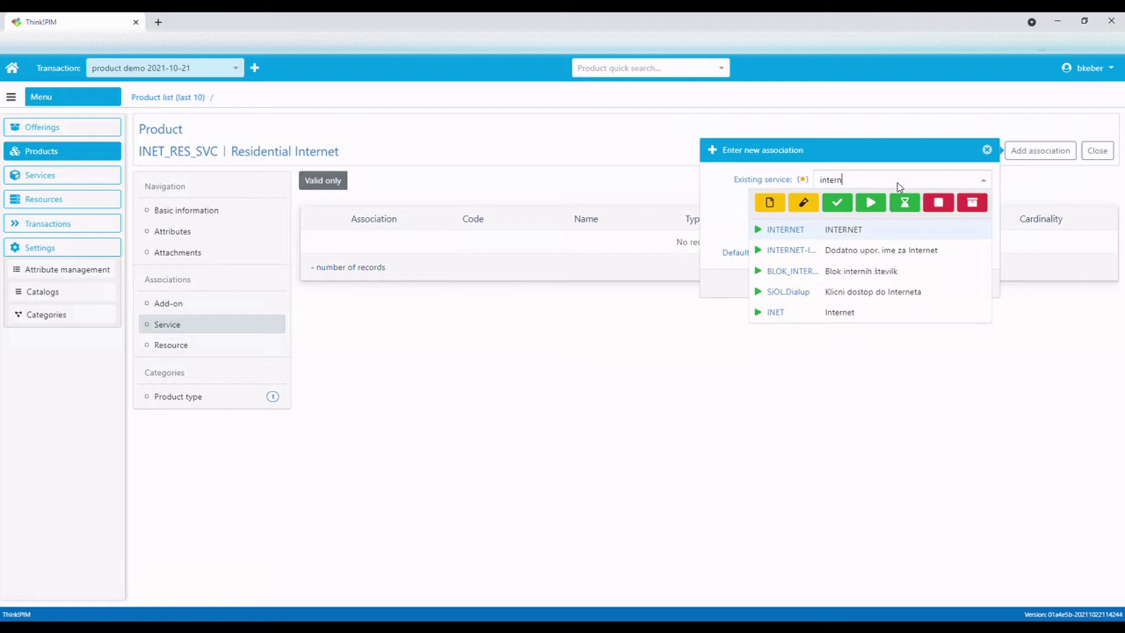
click(859, 317)
click(835, 234)
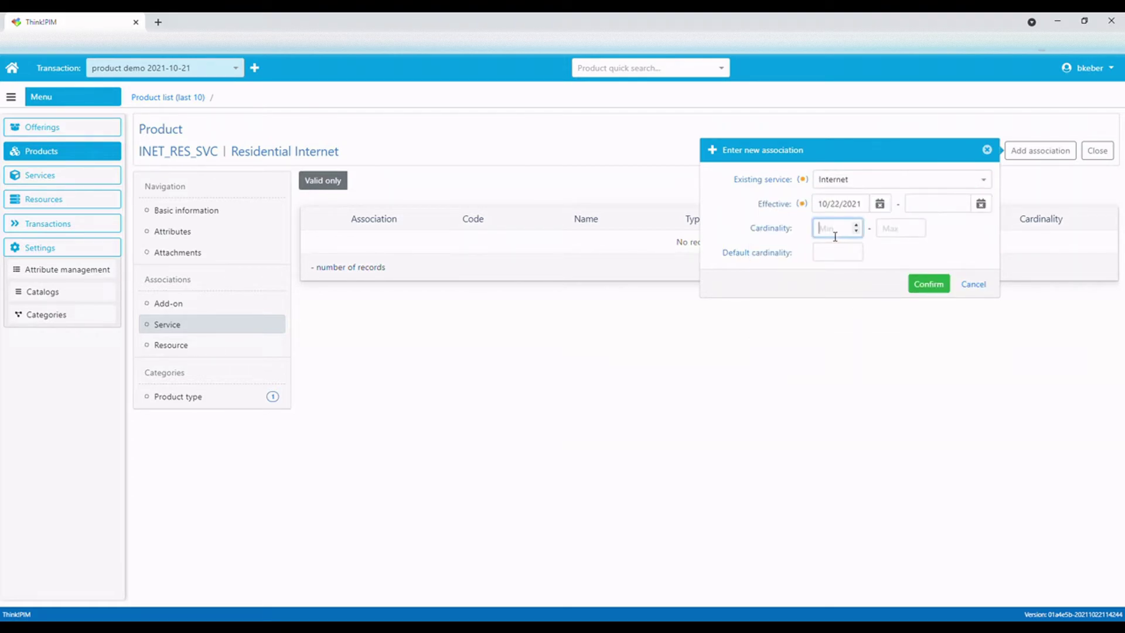
click(895, 234)
text(1)
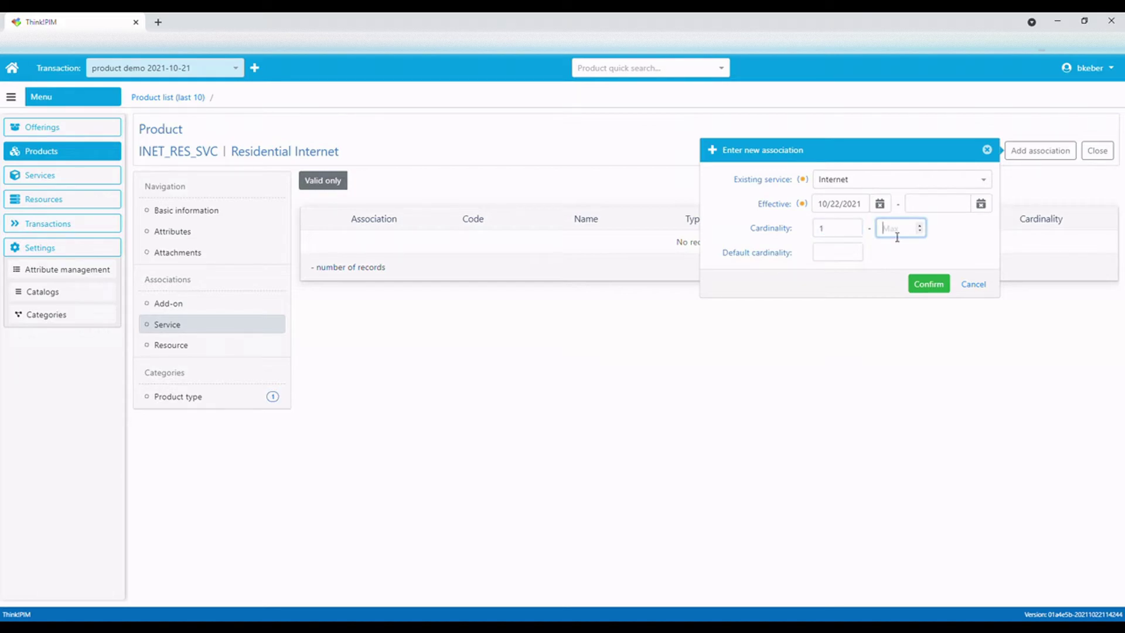
click(837, 261)
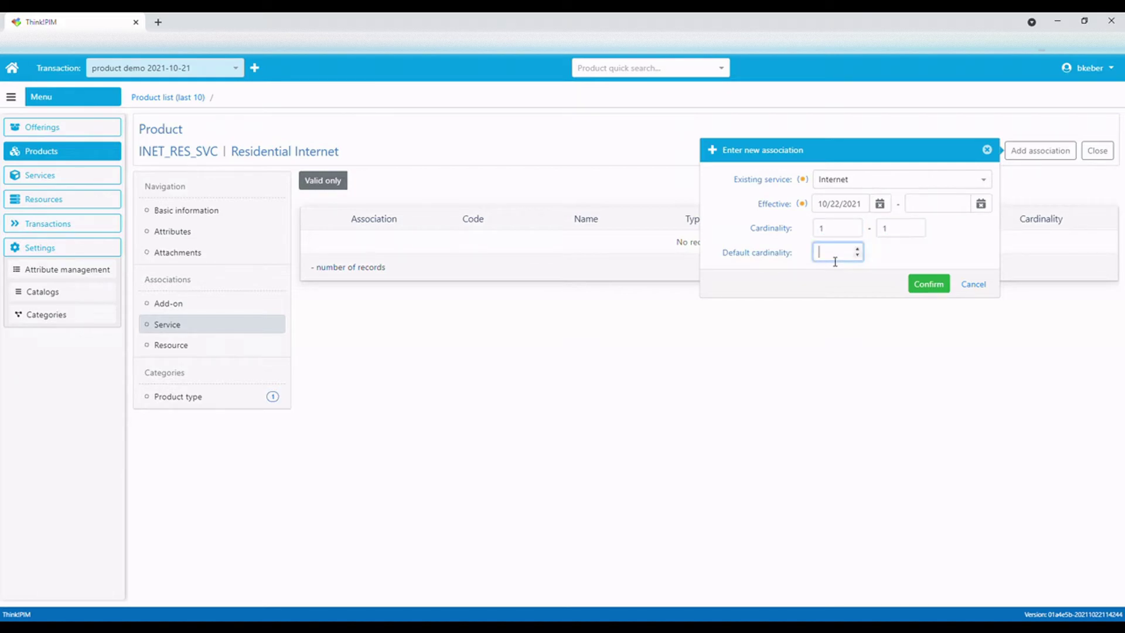
click(920, 283)
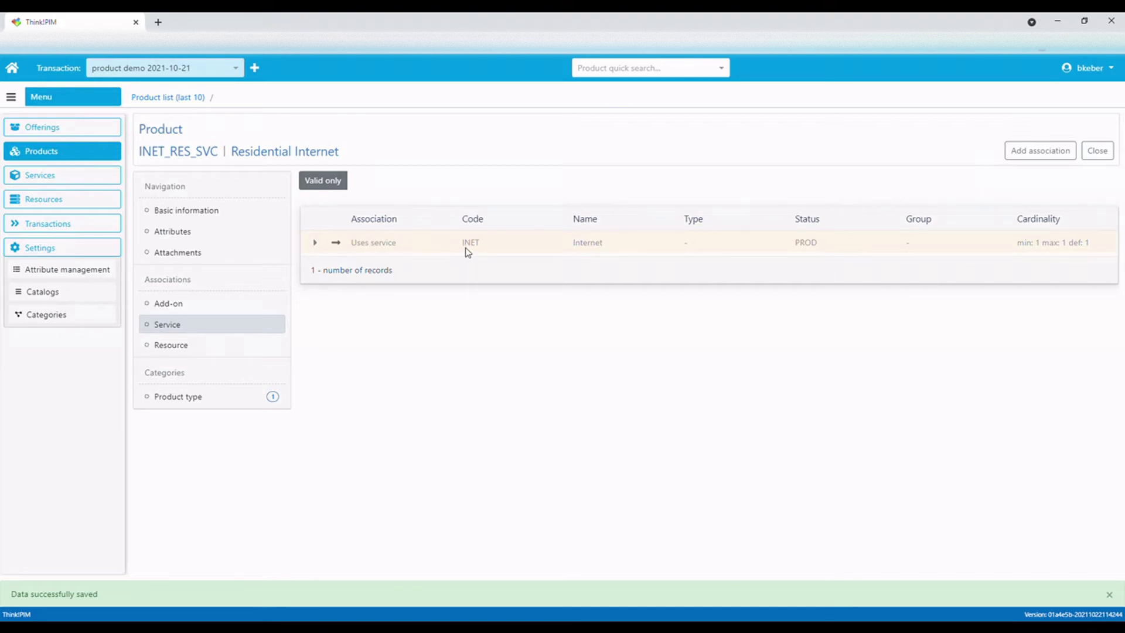
- Add a resource association to gateway INNBOX-F60-V2 with cardinality min 1, max 1, default 1
click(164, 348)
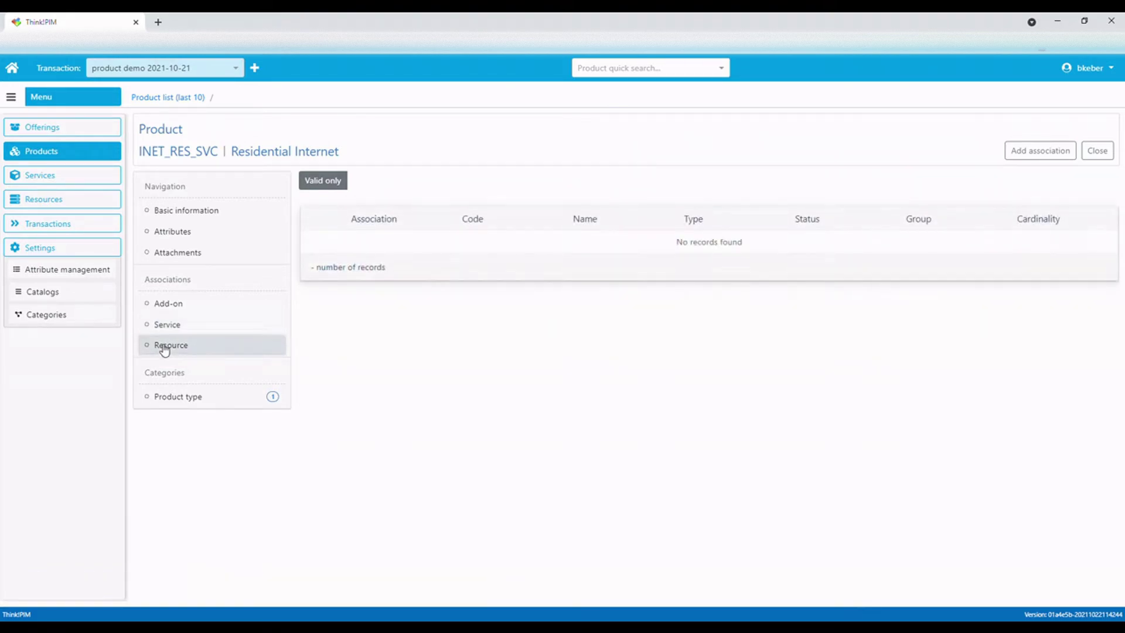
click(1037, 157)
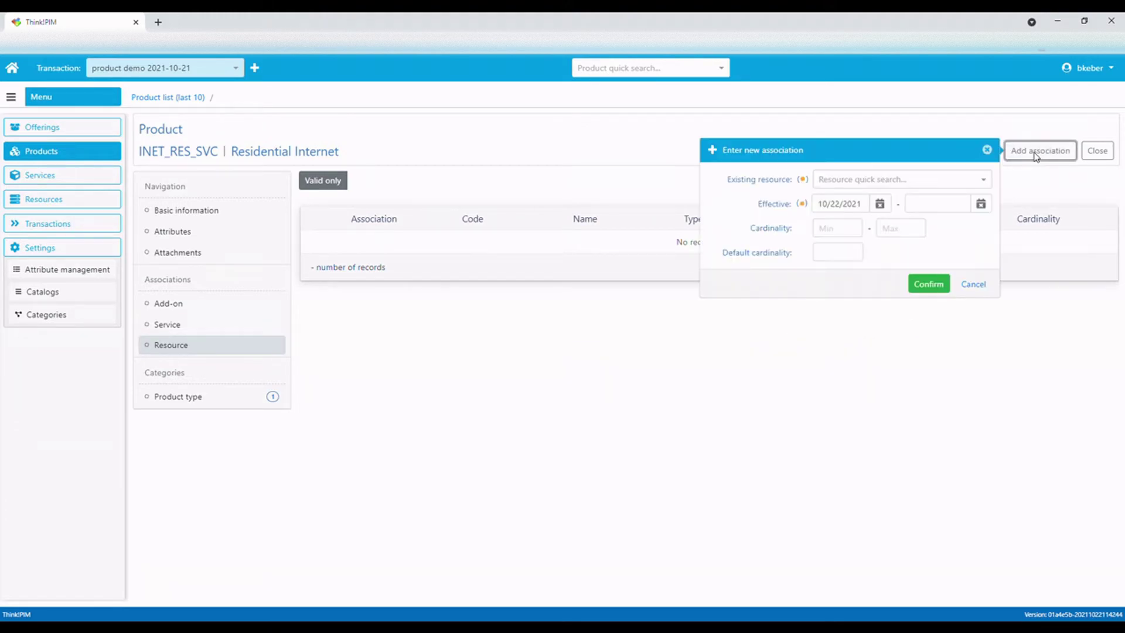
click(880, 185)
text(innb)
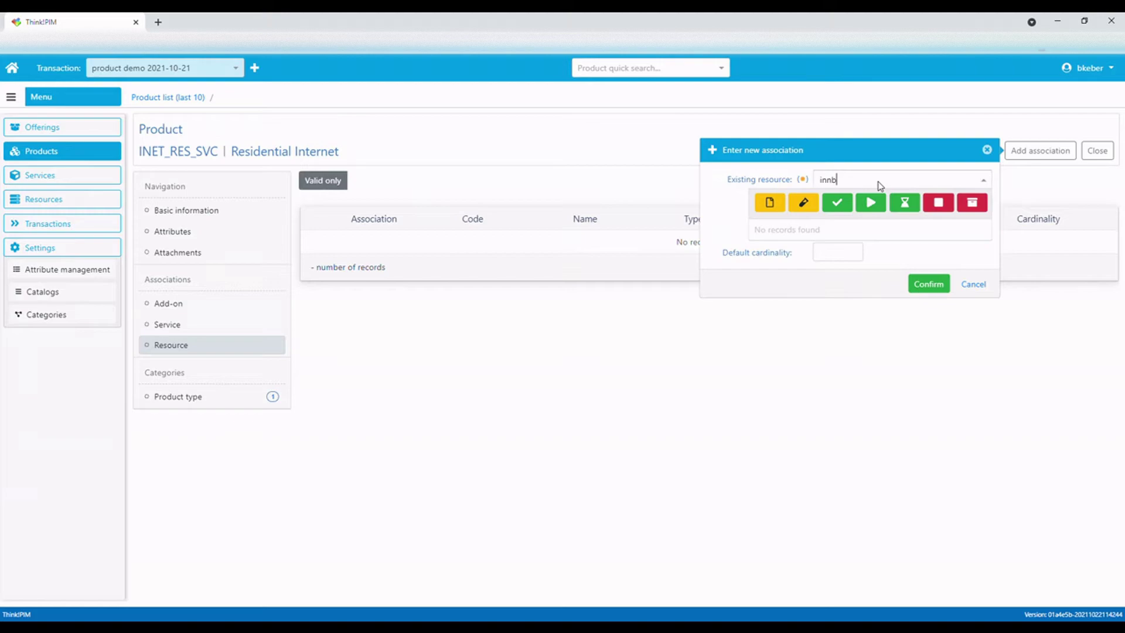
text(o)
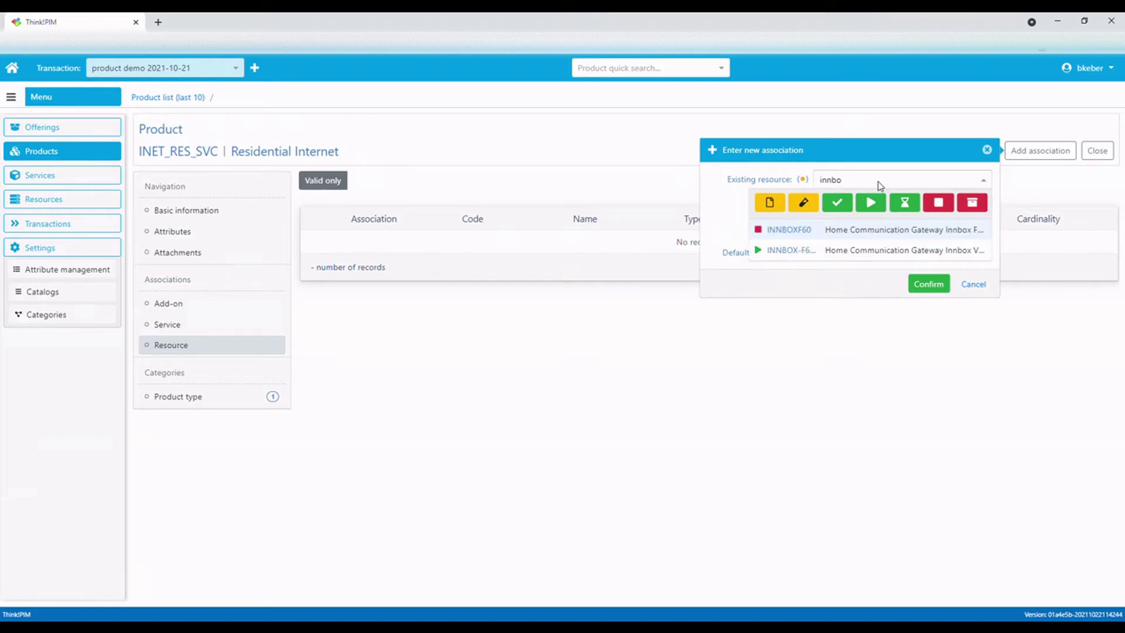
click(858, 252)
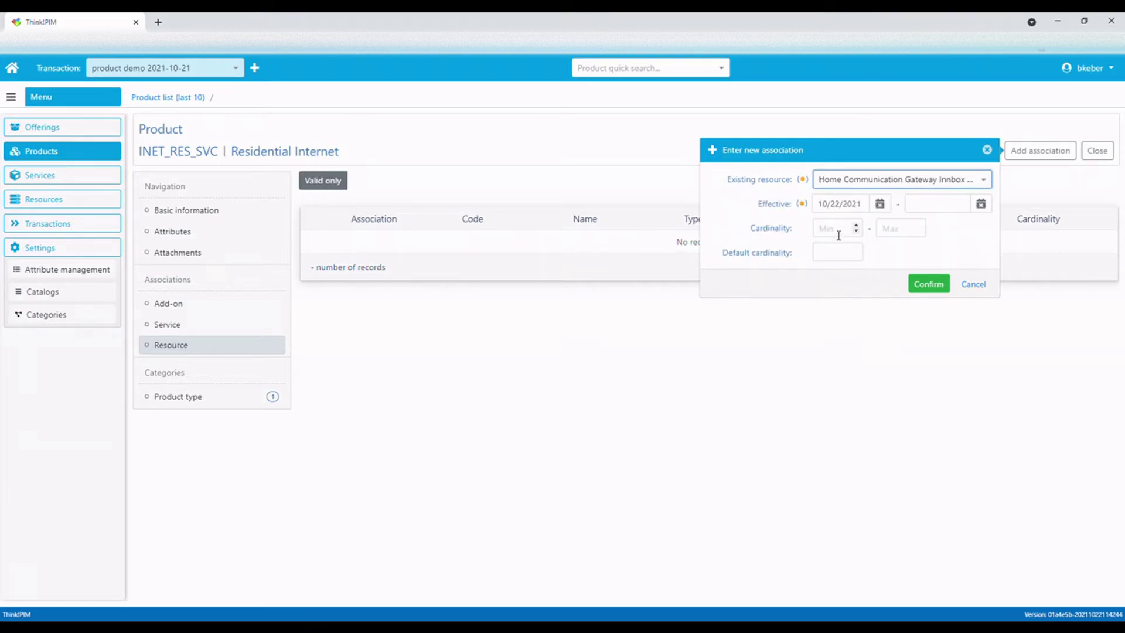
click(839, 234)
text(1)
click(904, 236)
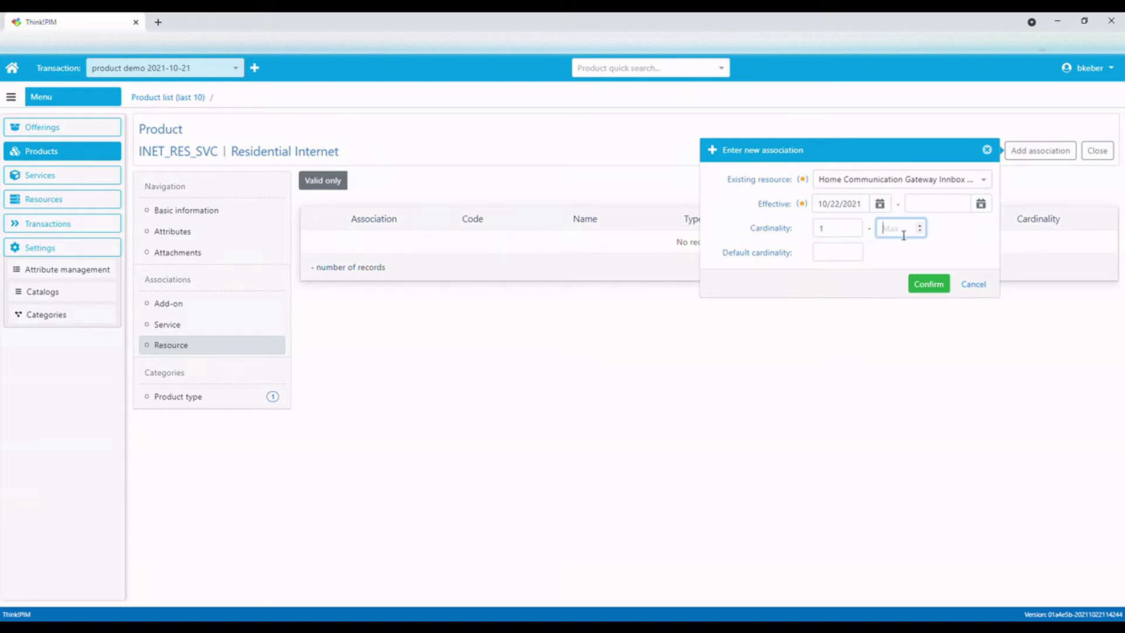
text(1)
click(836, 253)
text(1)
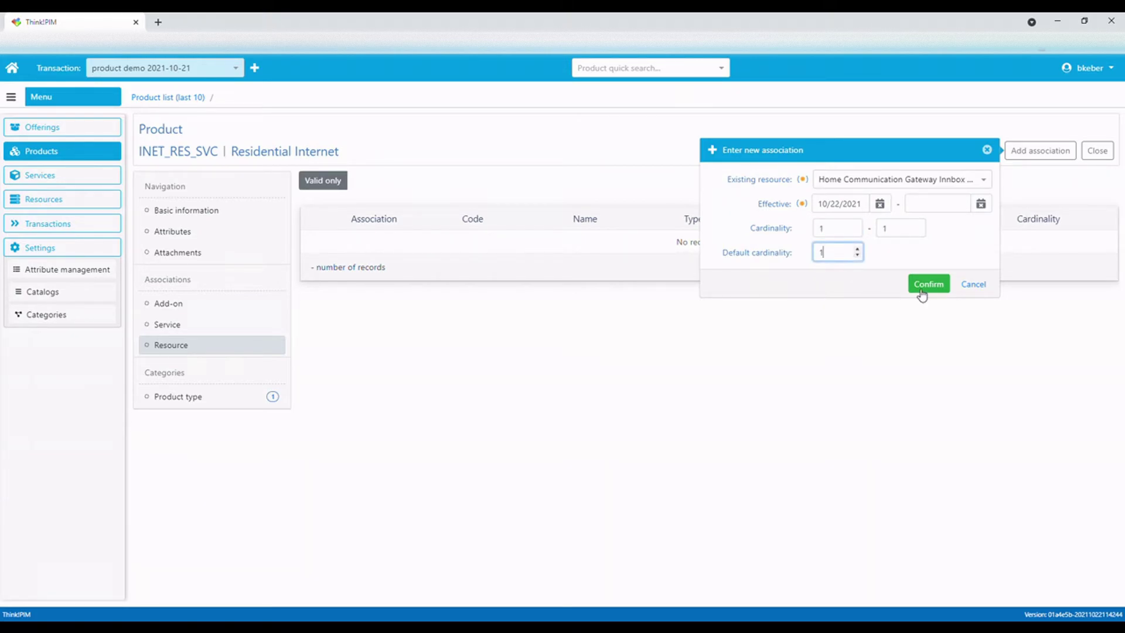
click(928, 285)
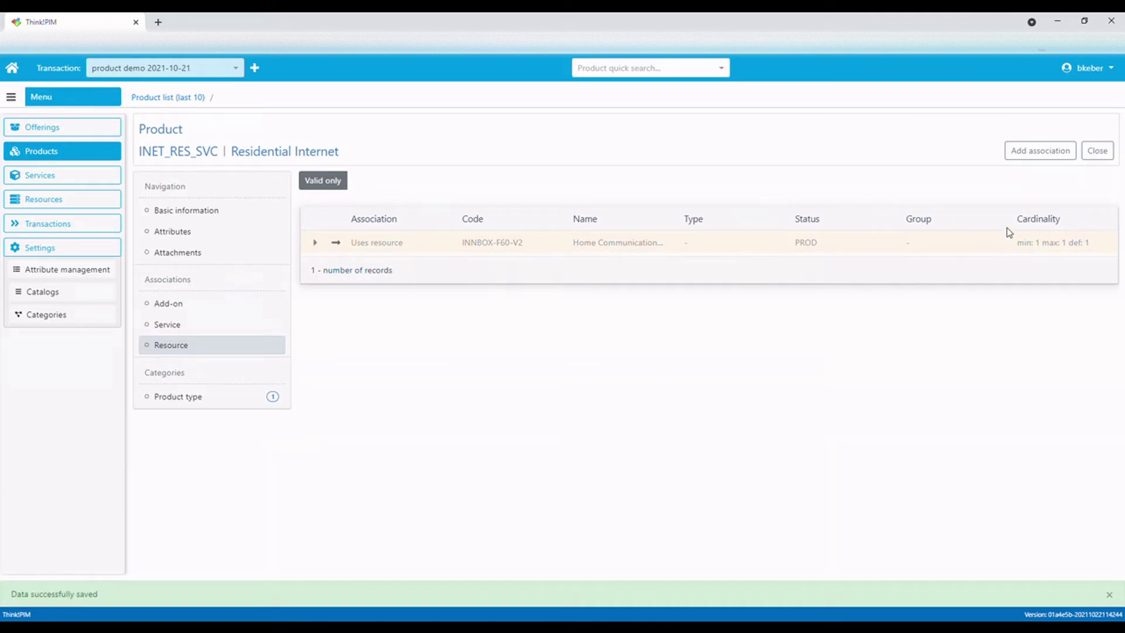
- Add a resource association to SFP module with cardinality min 1, max 1, default 1
click(1049, 154)
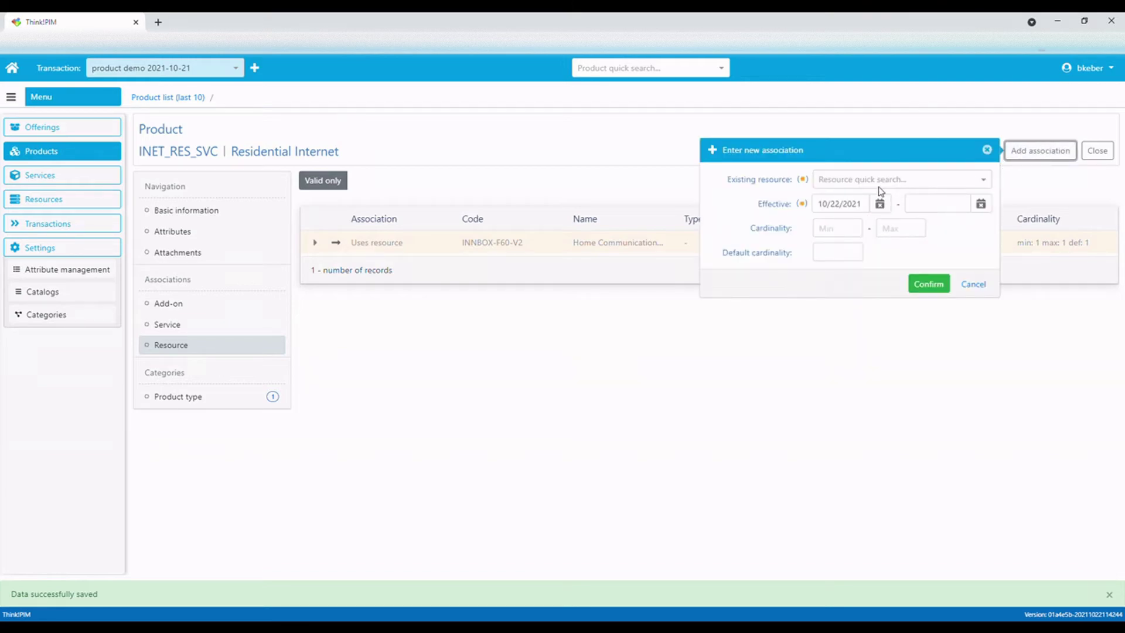
click(877, 183)
text(st)
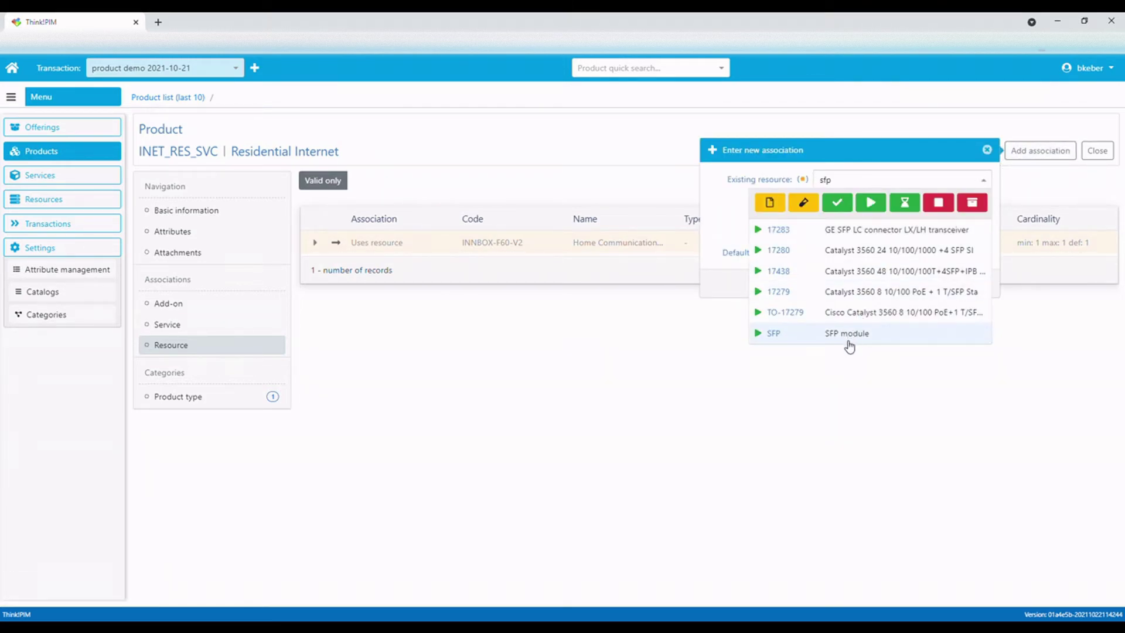
click(847, 335)
click(824, 234)
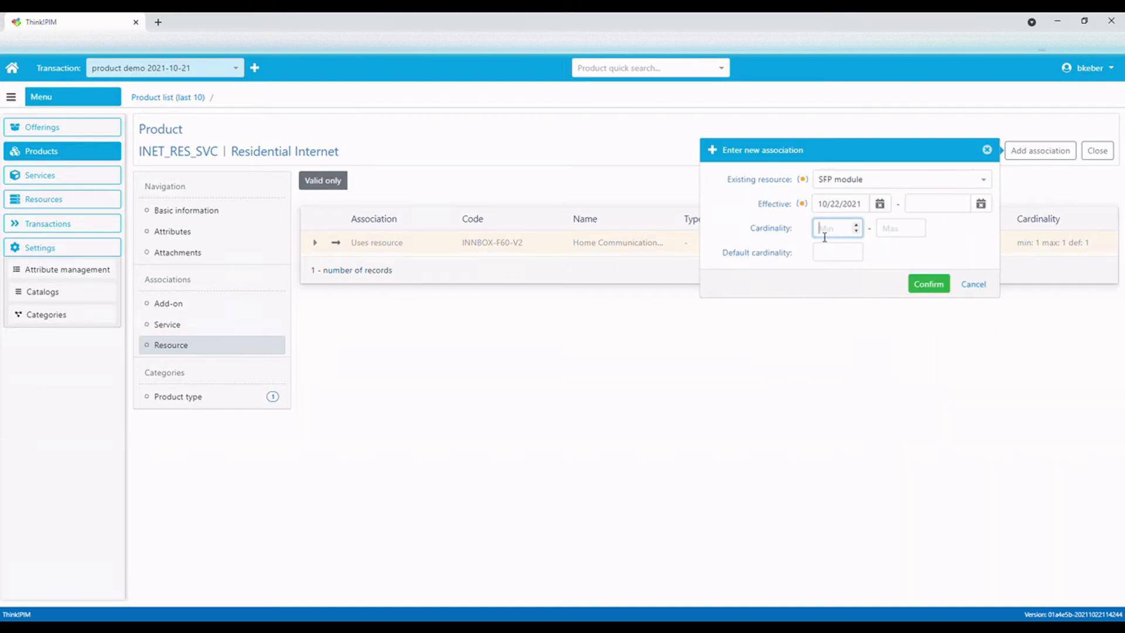
key(Tab)
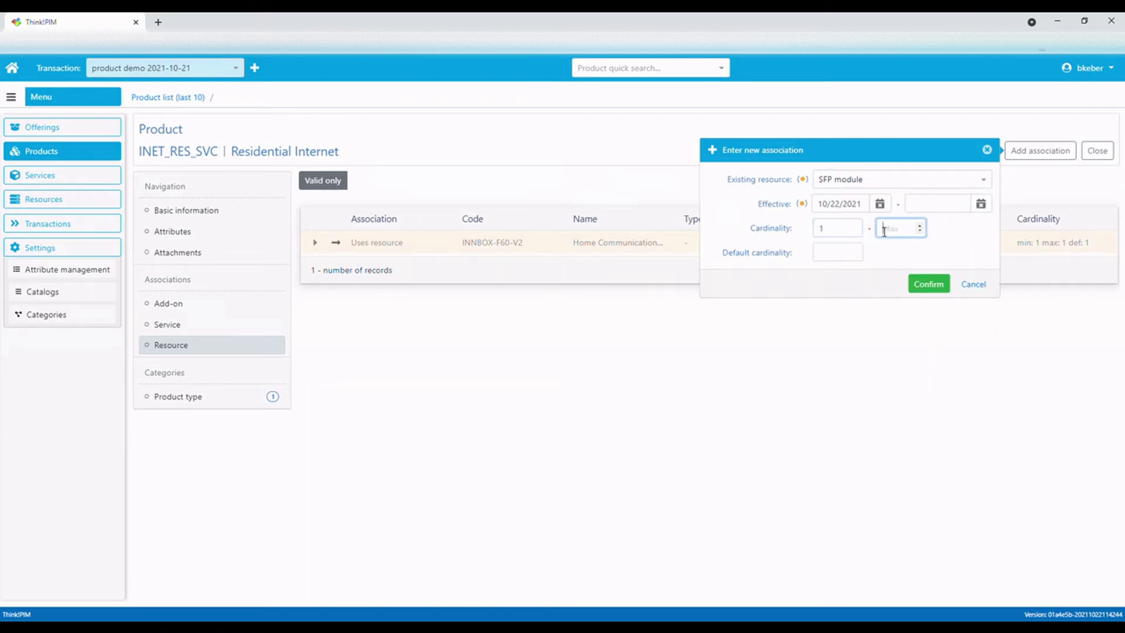
text(1)
click(825, 256)
text(1)
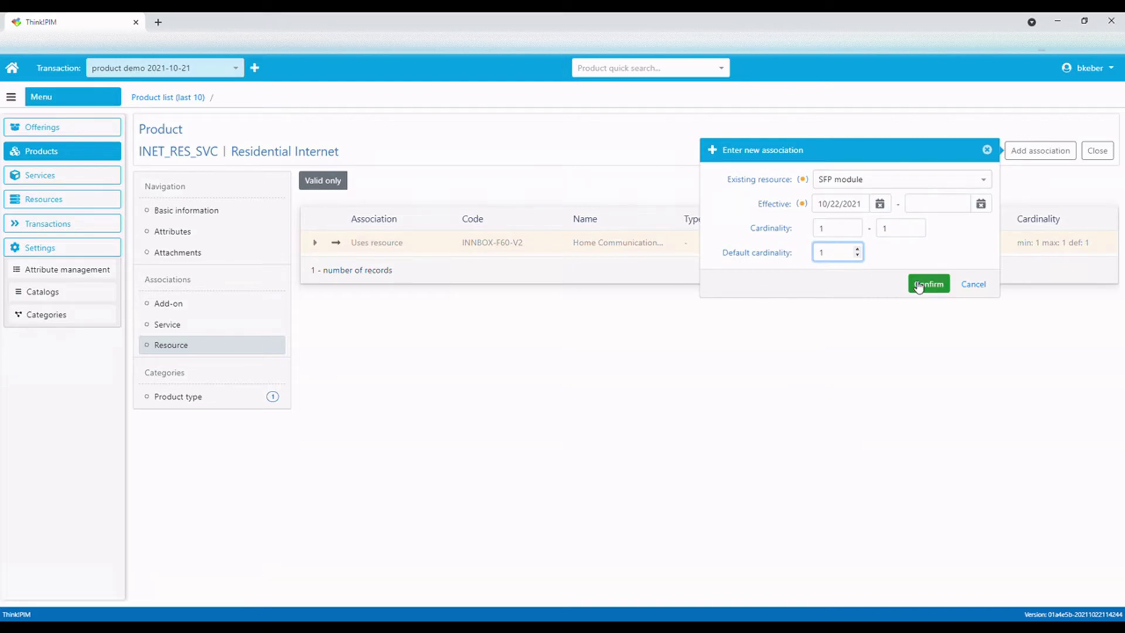
click(919, 286)
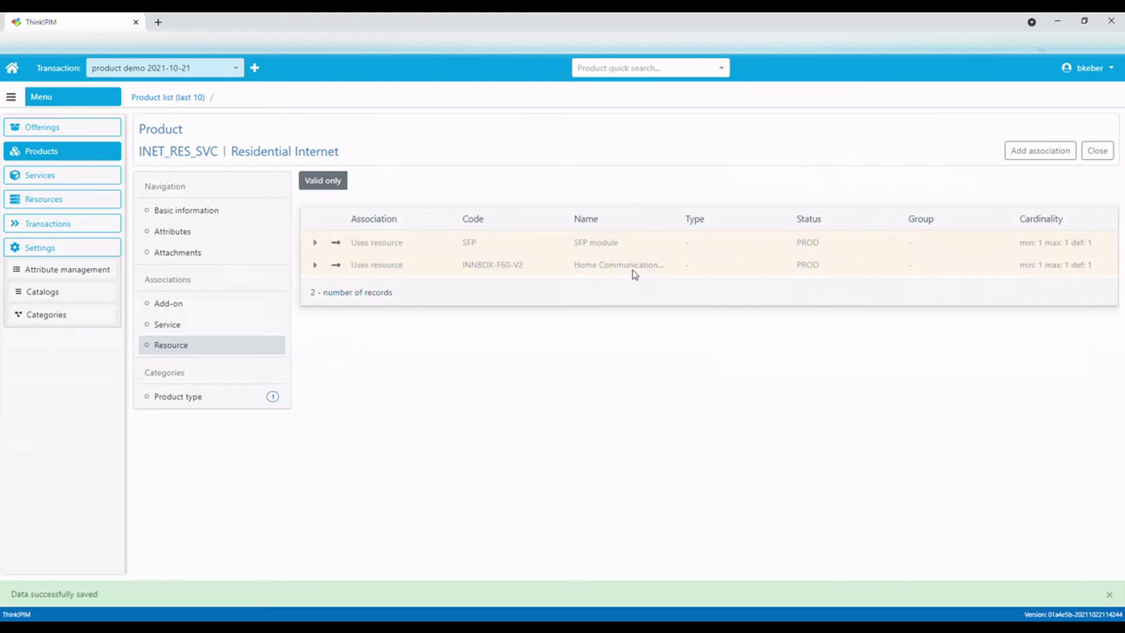
- Add a resource association to Username with cardinality min 1, max 1, default 1
click(1020, 153)
click(876, 179)
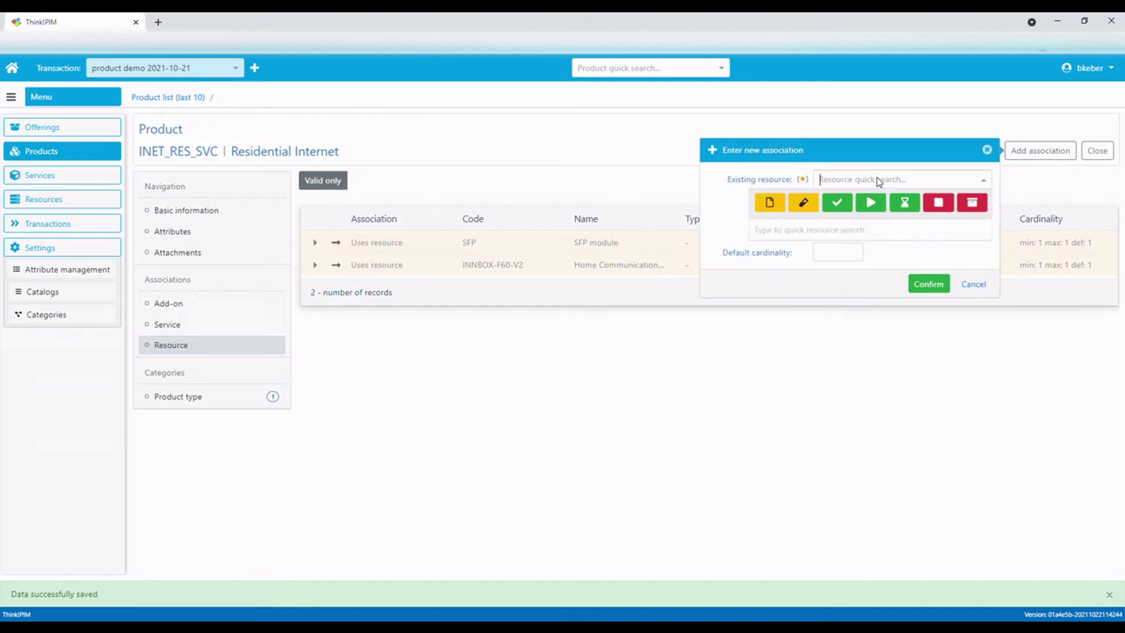
text(usernam)
click(853, 230)
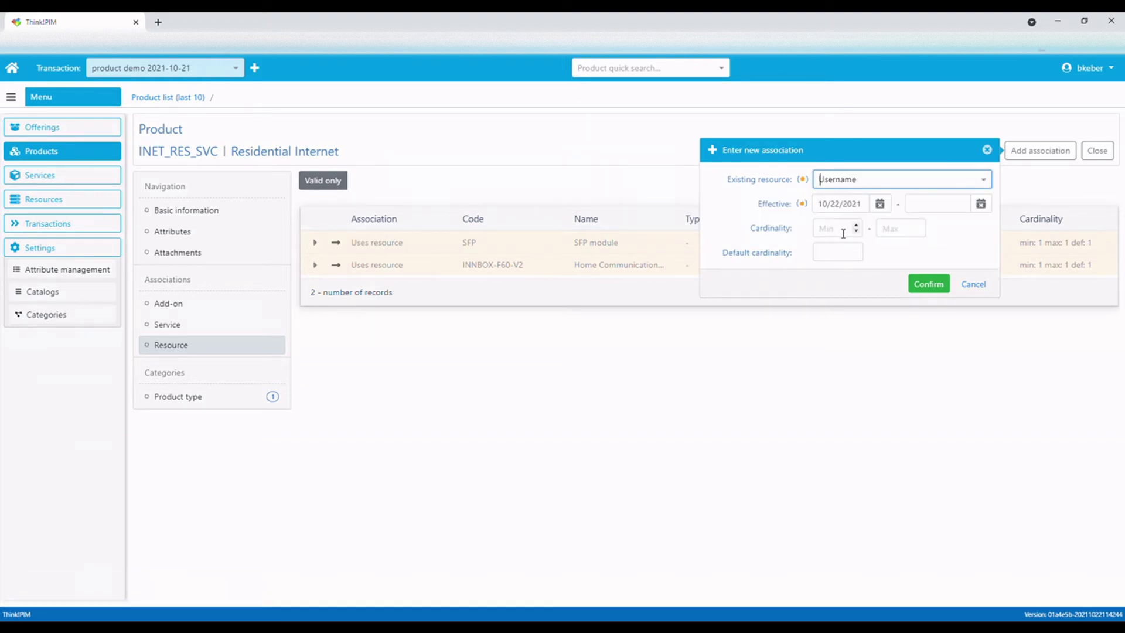
click(835, 235)
text(1)
key(Tab)
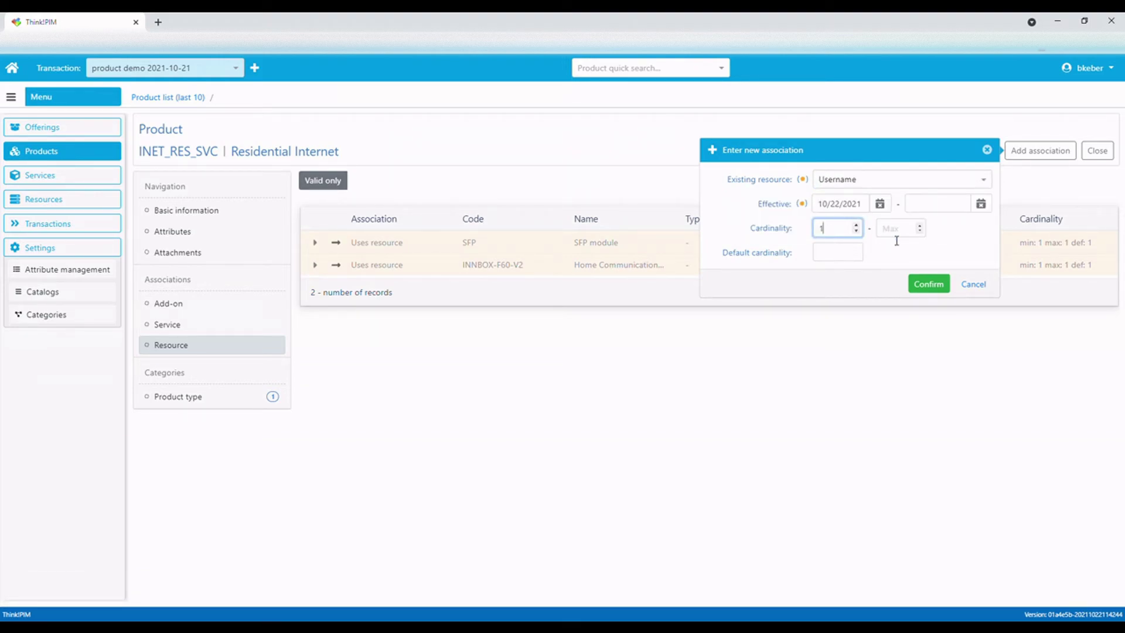
text(1)
click(832, 259)
text(1)
click(929, 284)
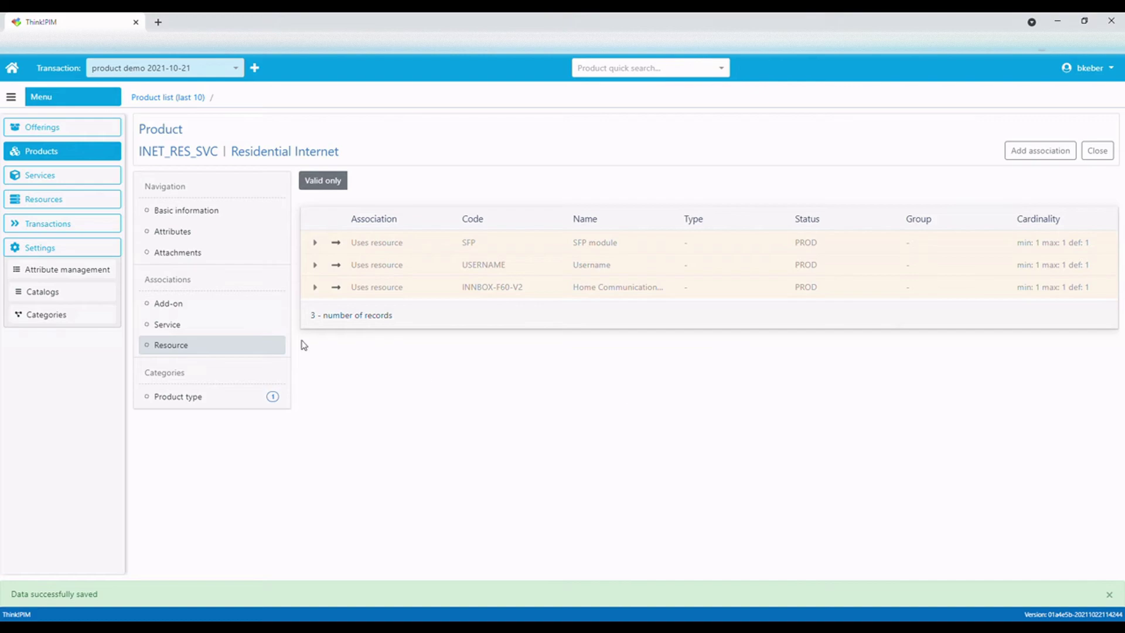
- Create an association diagram for Service and Resource types, then return to Basic information
click(189, 287)
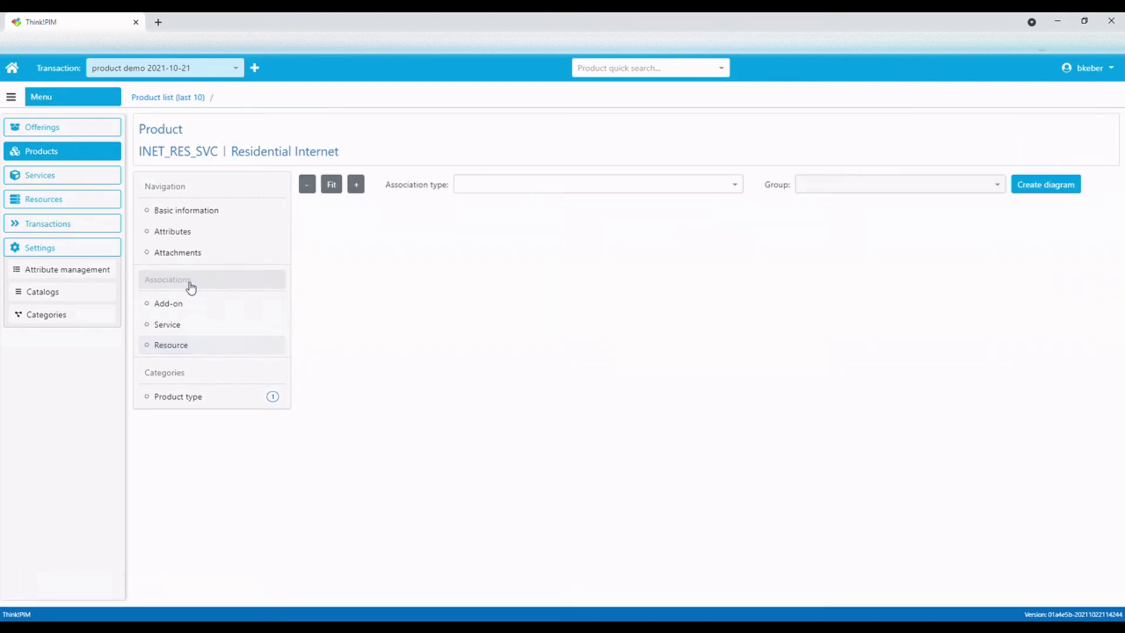
click(745, 184)
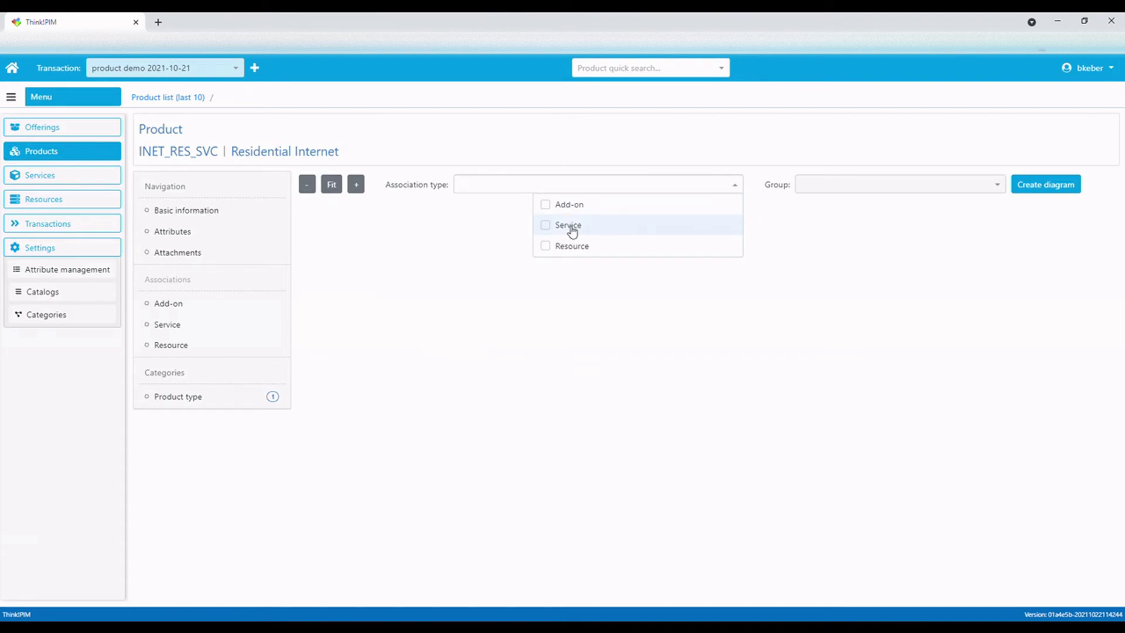
click(572, 228)
click(578, 249)
click(1051, 185)
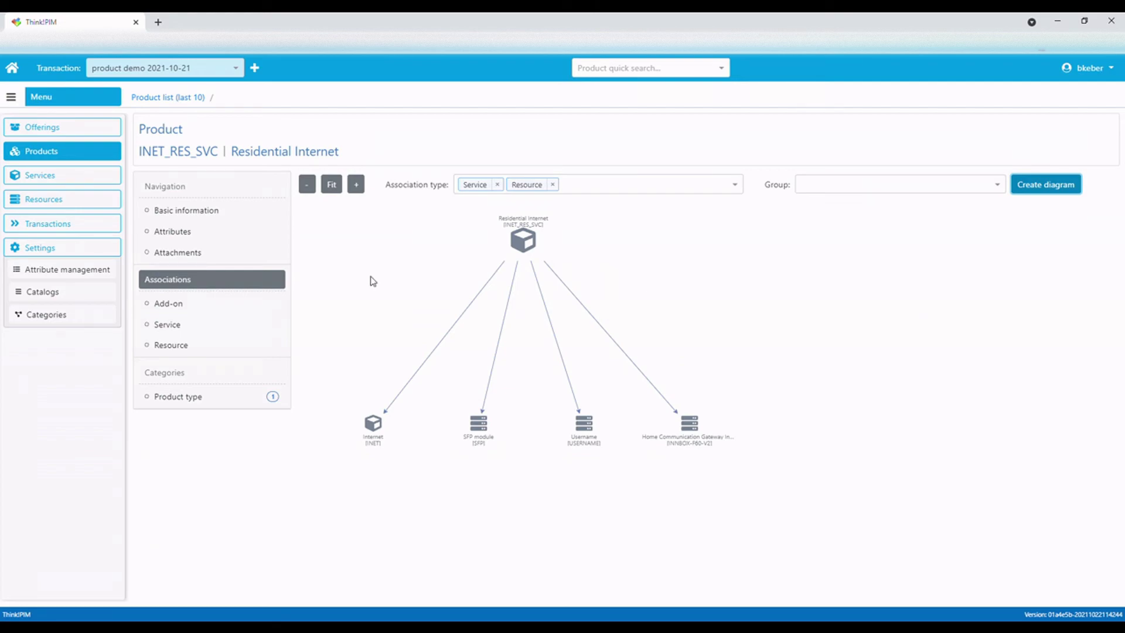
click(223, 218)
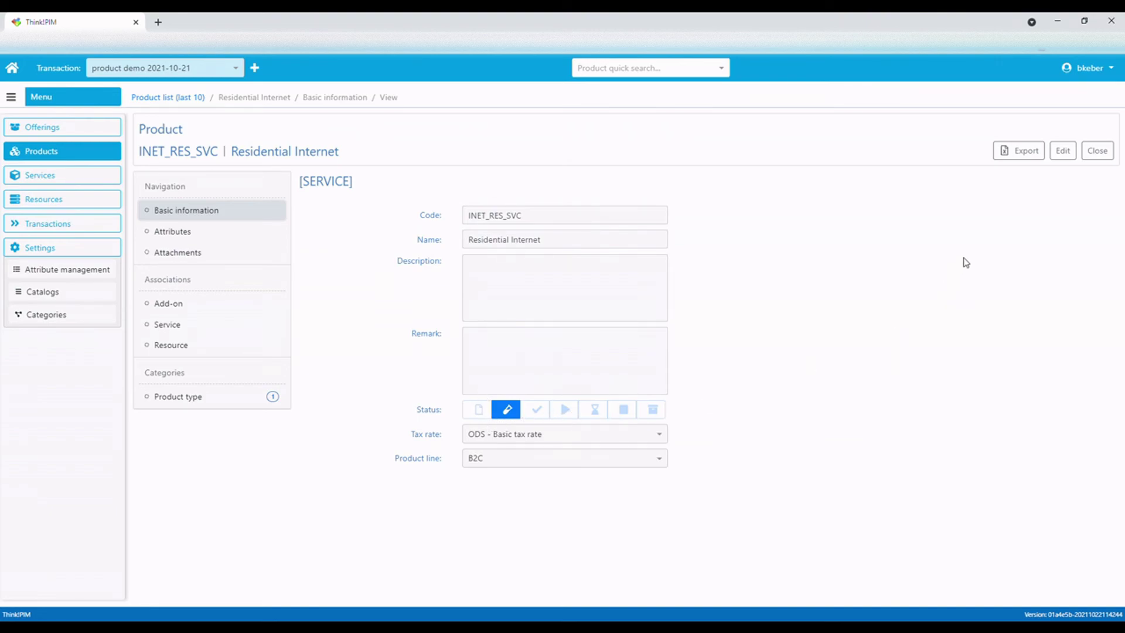
- Advance the status two stages to production, saving each time, then close the product
click(1061, 152)
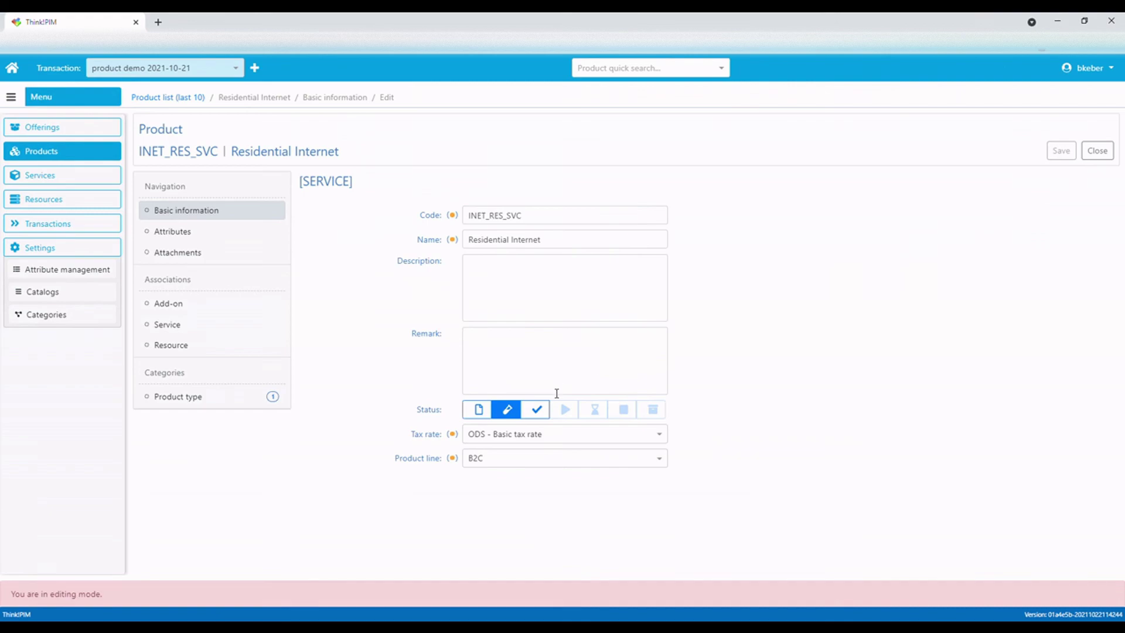
click(538, 410)
click(1062, 150)
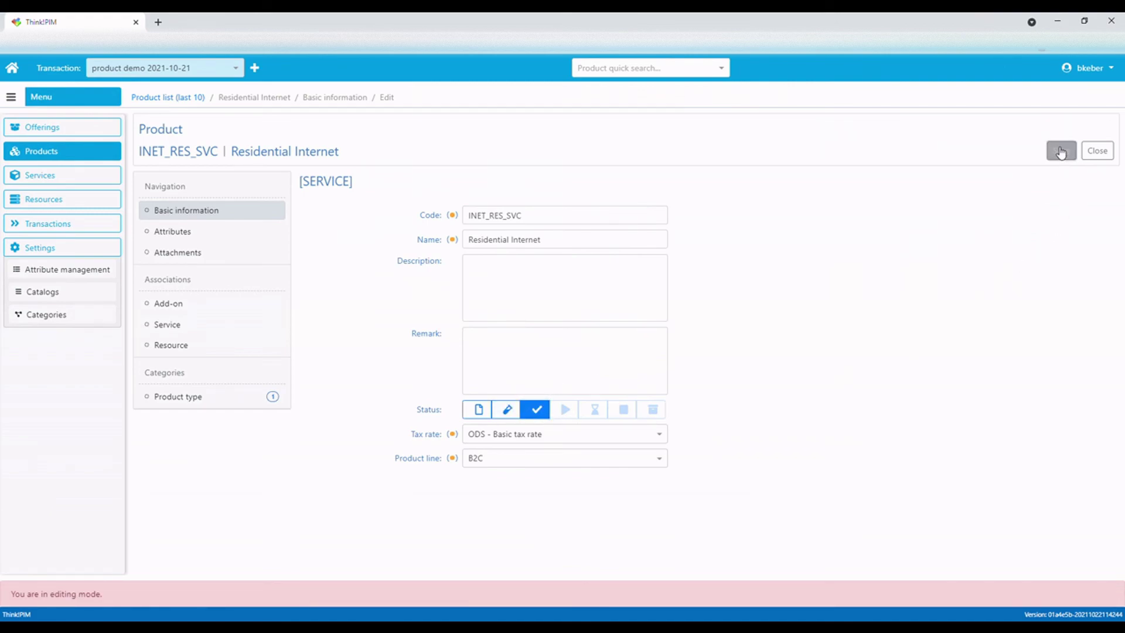
click(1064, 152)
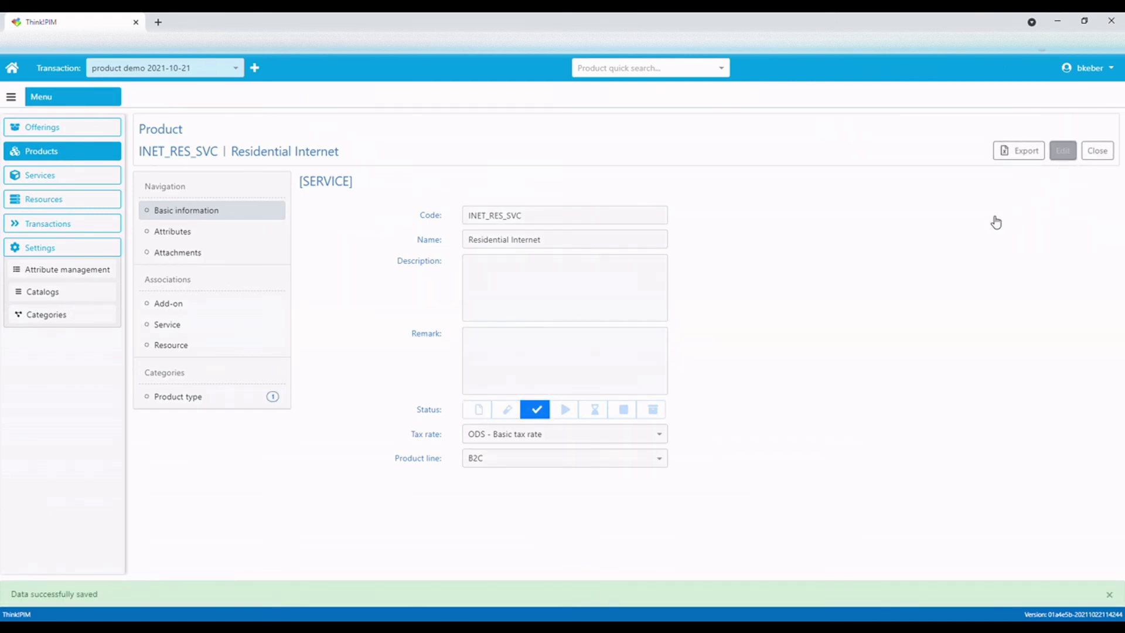
click(565, 409)
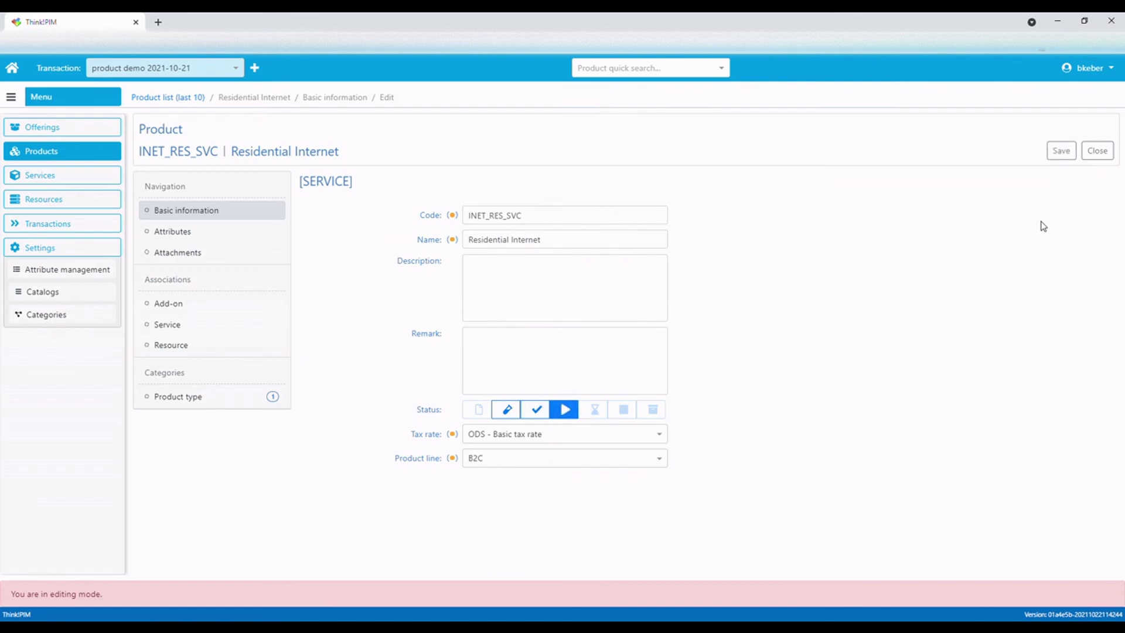
click(1063, 151)
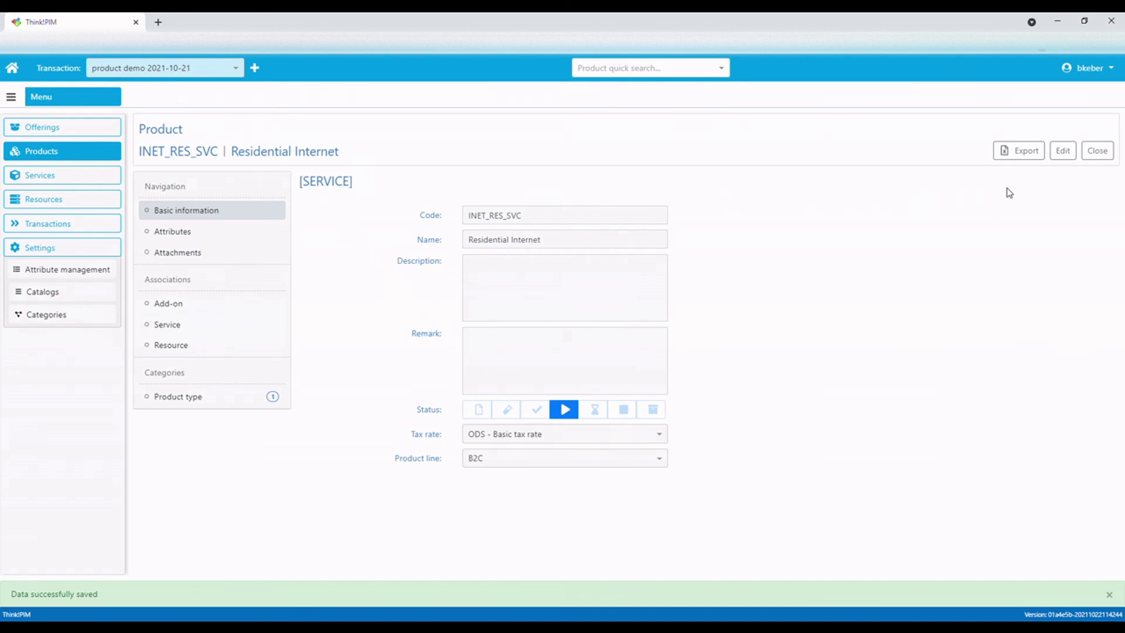
click(1107, 153)
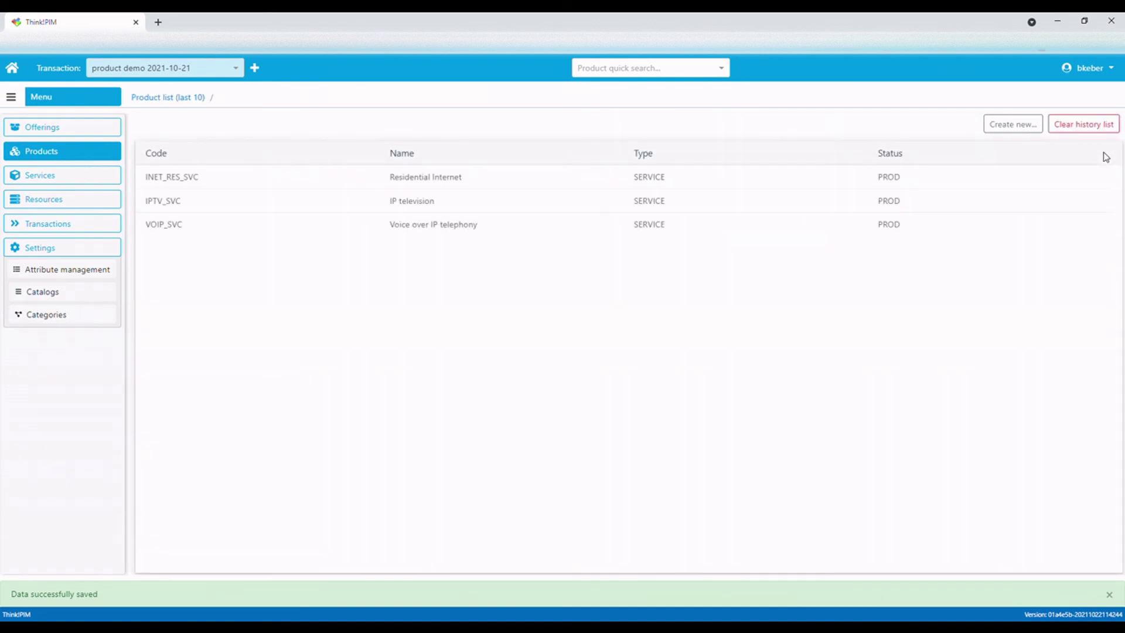